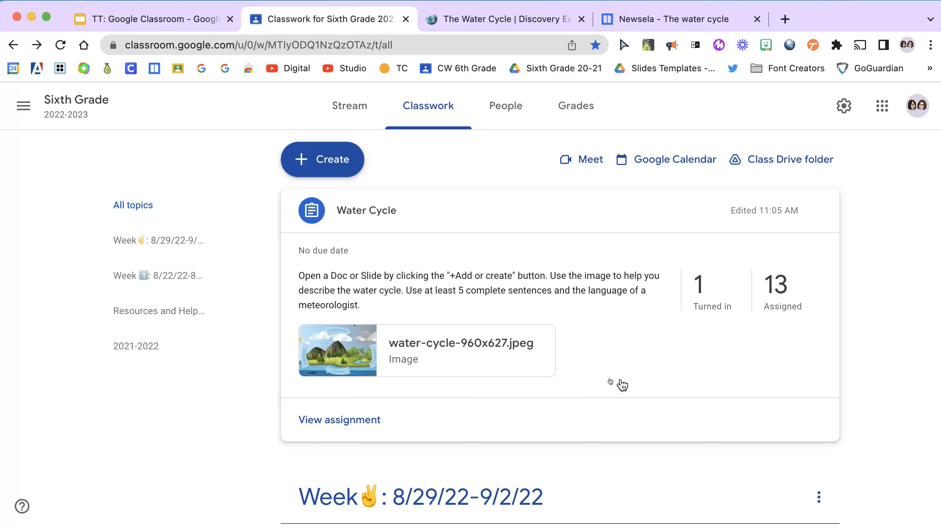
Open the Water Cycle assignment in the Sixth Grade classwork for editing
{"action": "scroll", "coordinate": [623, 386], "scroll_direction": "down", "scroll_amount": 10}
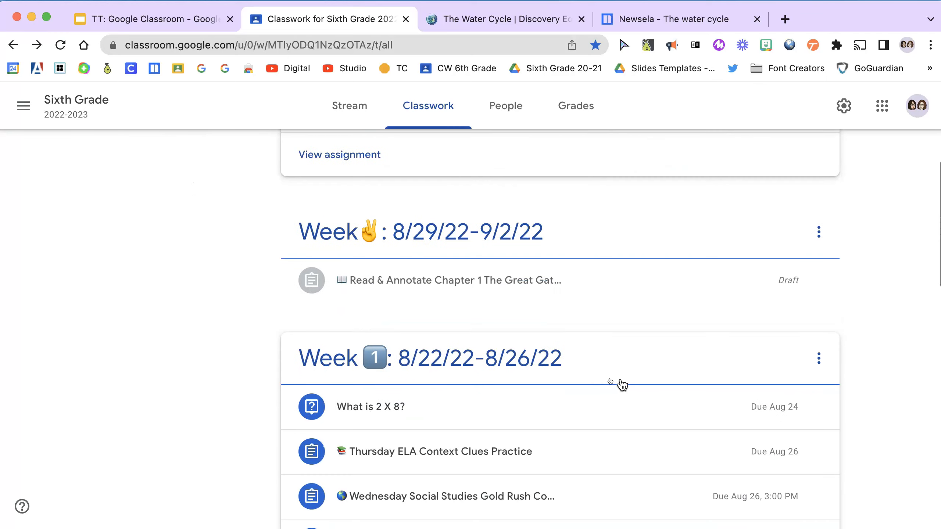
{"action": "scroll", "coordinate": [465, 380], "scroll_direction": "up", "scroll_amount": 8}
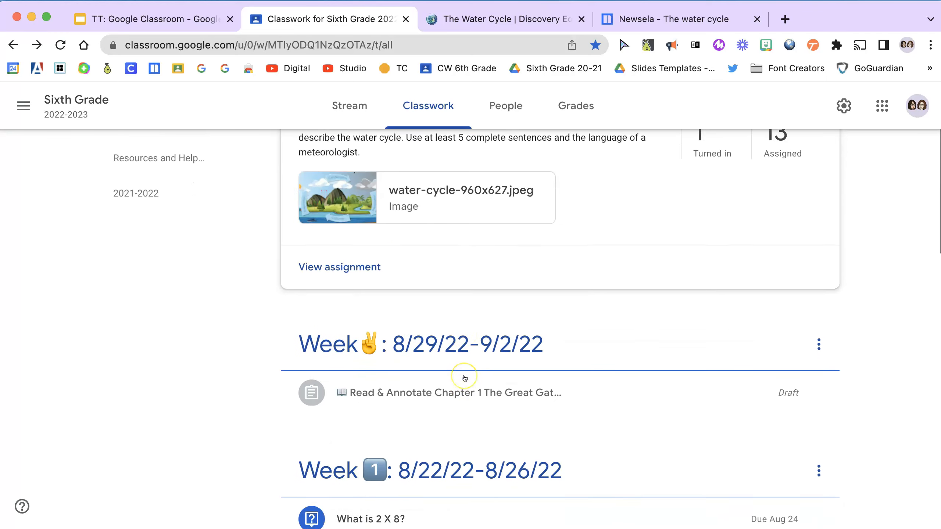
{"action": "scroll", "coordinate": [464, 380], "scroll_direction": "up", "scroll_amount": 2}
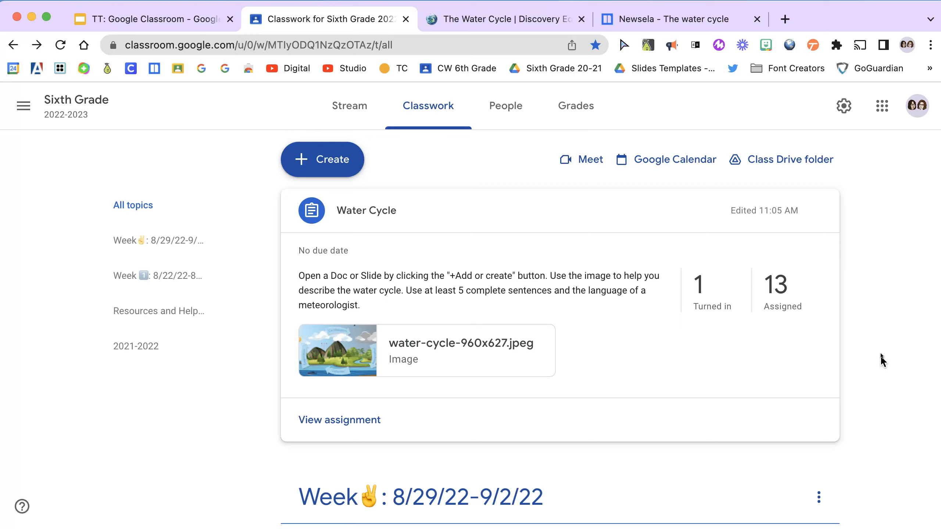
{"action": "mouse_move", "coordinate": [821, 231]}
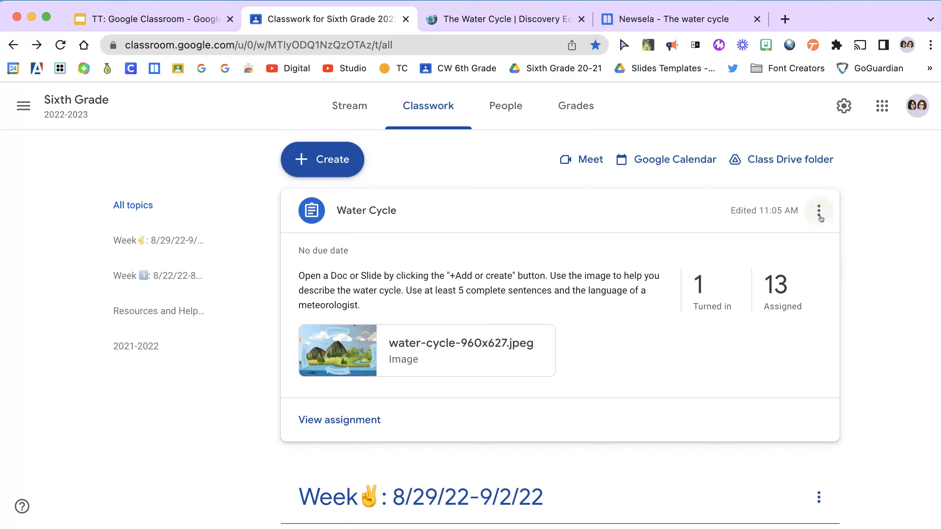
{"action": "left_click", "coordinate": [820, 216]}
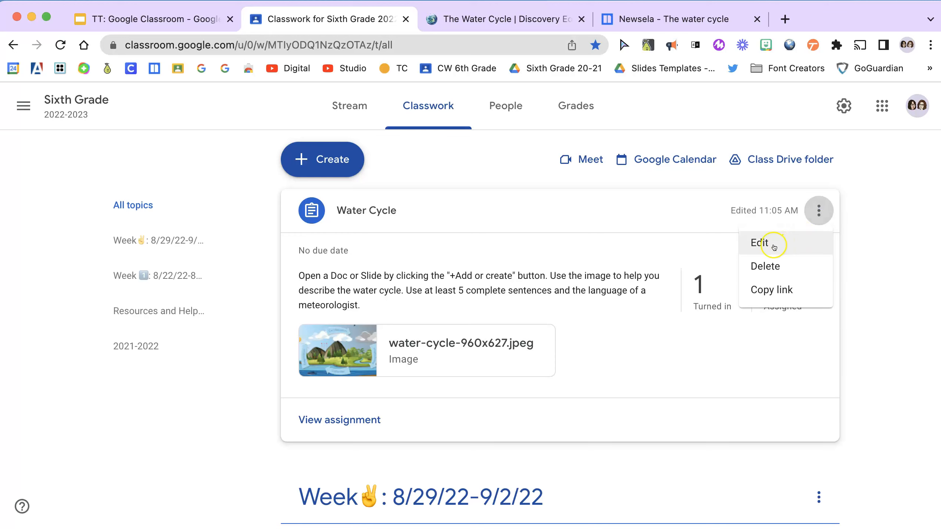
{"action": "left_click", "coordinate": [772, 245]}
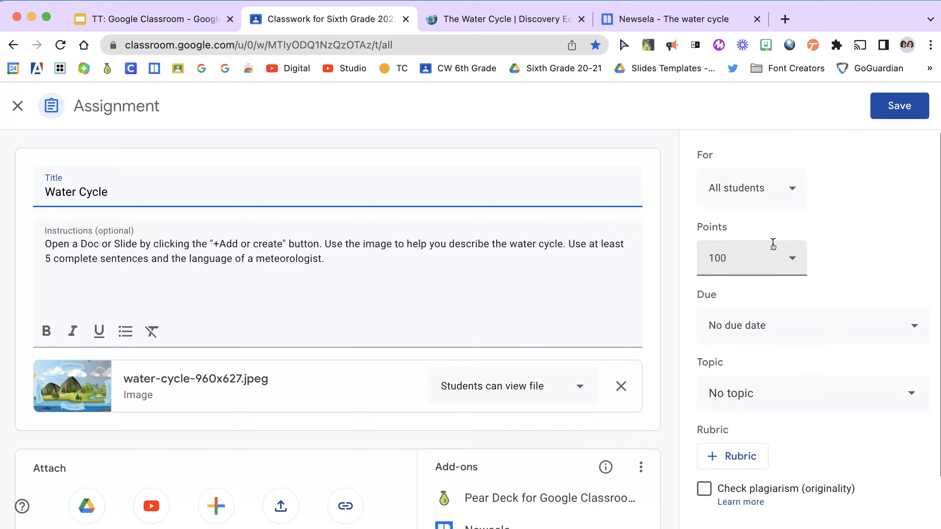
Add the date "Tuesday, 9/6/22" in front of "Water Cycle" in the assignment title
{"action": "left_click", "coordinate": [285, 181]}
{"action": "left_click", "coordinate": [44, 192]}
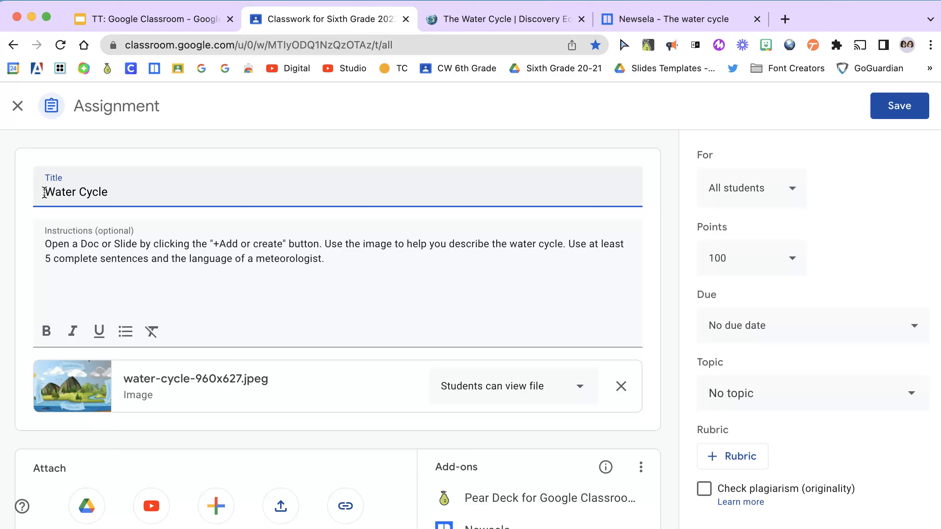
{"action": "left_click", "coordinate": [44, 192]}
{"action": "type", "text": "T"}
{"action": "type", "text": "ie"}
{"action": "key", "text": "BackSpace"}
{"action": "key", "text": "BackSpace"}
{"action": "type", "text": "uesday, 9/6"}
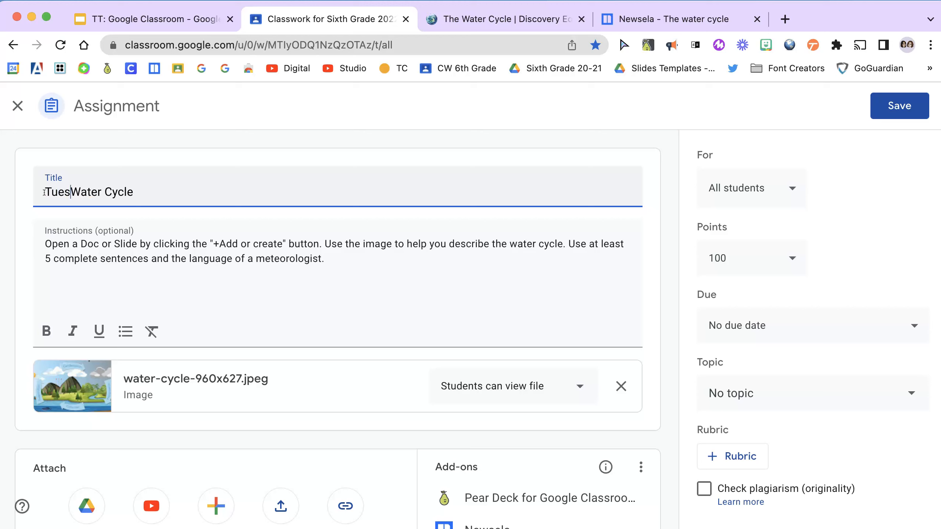
{"action": "type", "text": "/22"}
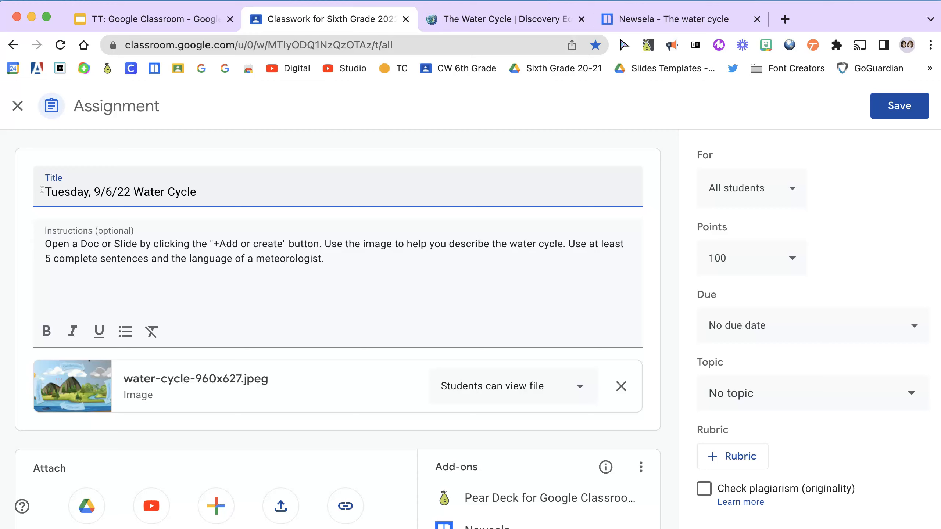
Insert a microscope emoji at the very beginning of the assignment title, before "Tuesday"
{"action": "left_click", "coordinate": [42, 190]}
{"action": "left_click", "coordinate": [42, 194]}
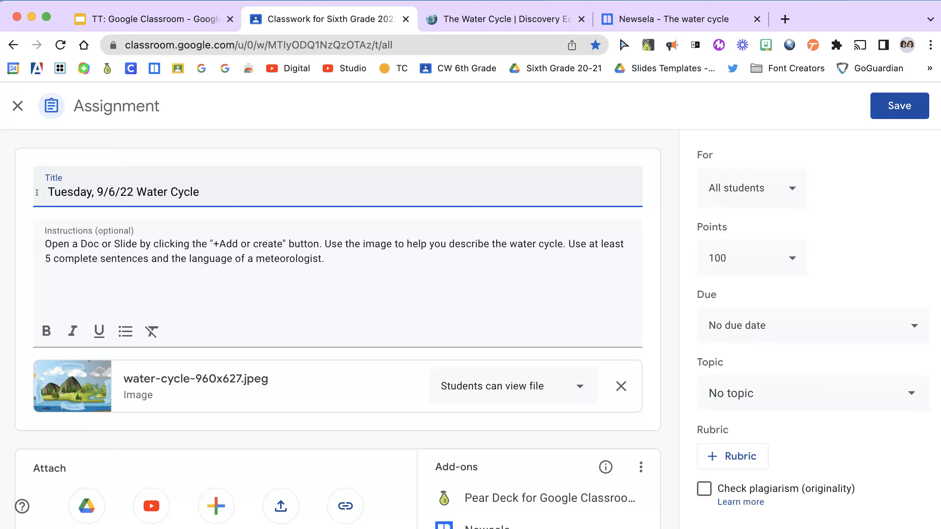
{"action": "right_click", "coordinate": [43, 194]}
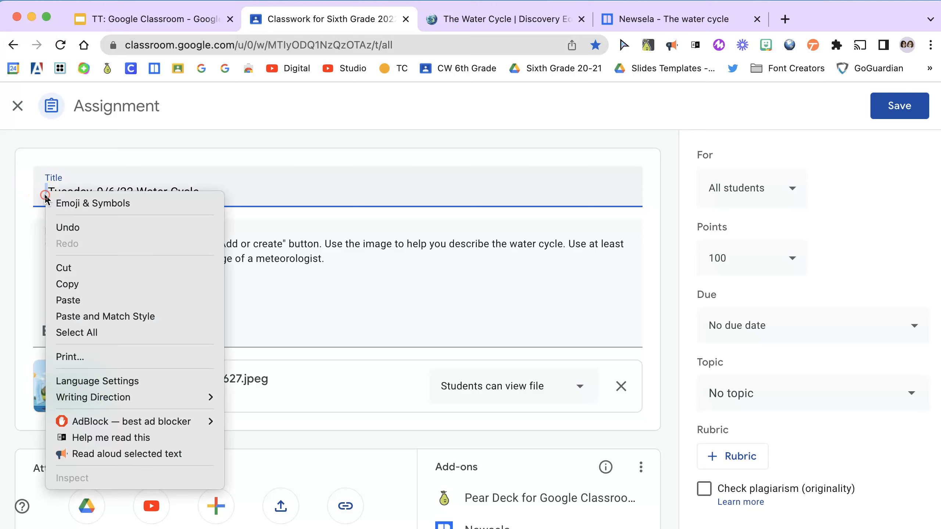
{"action": "left_click", "coordinate": [60, 210]}
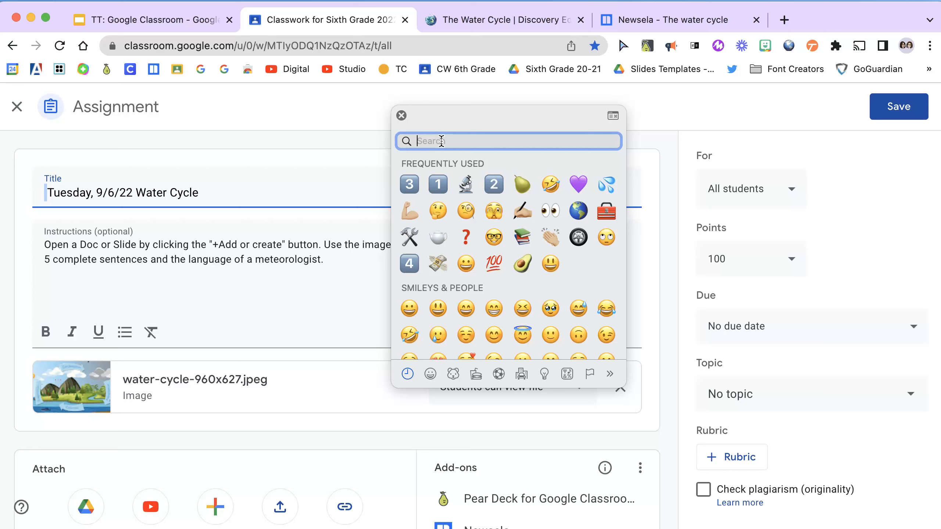
{"action": "left_click", "coordinate": [605, 187]}
{"action": "left_click", "coordinate": [448, 138]}
{"action": "type", "text": "microsco"}
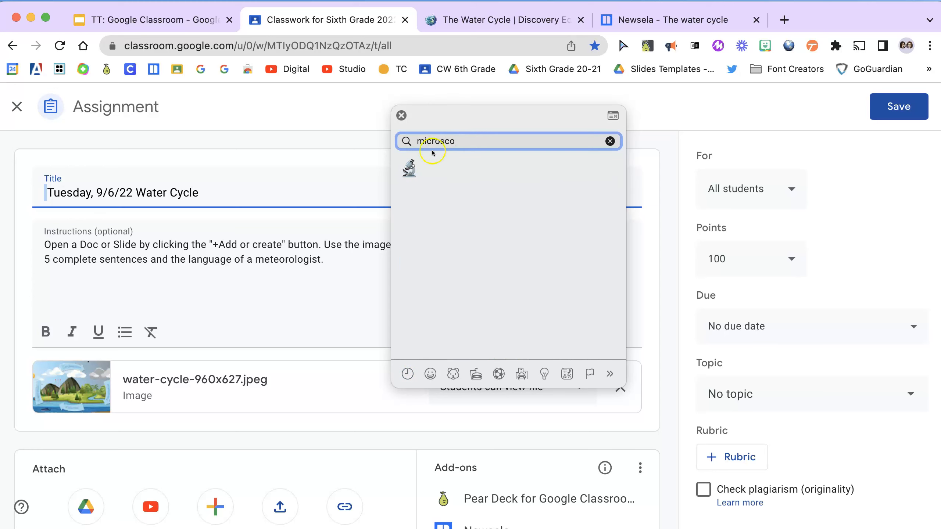
{"action": "left_click", "coordinate": [409, 169]}
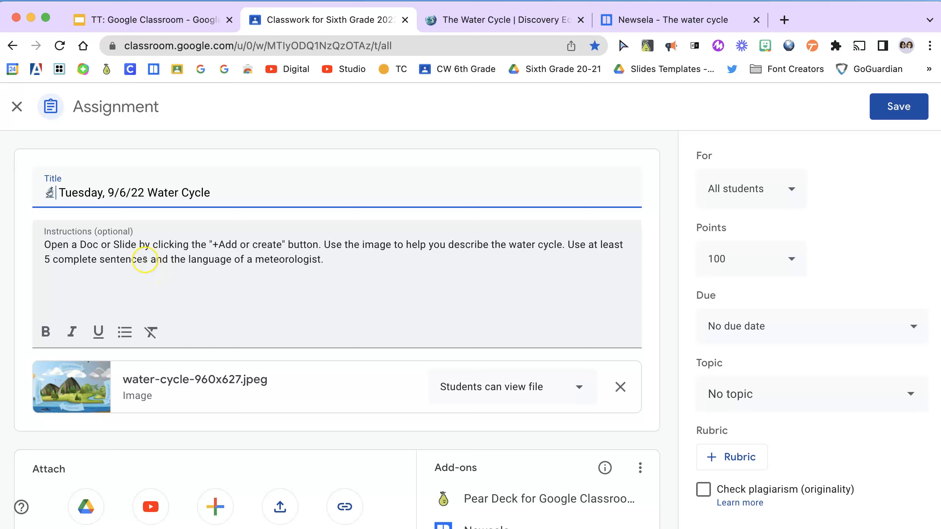
Break the assignment instructions into three separate lines, one sentence per line
{"action": "left_click", "coordinate": [324, 245]}
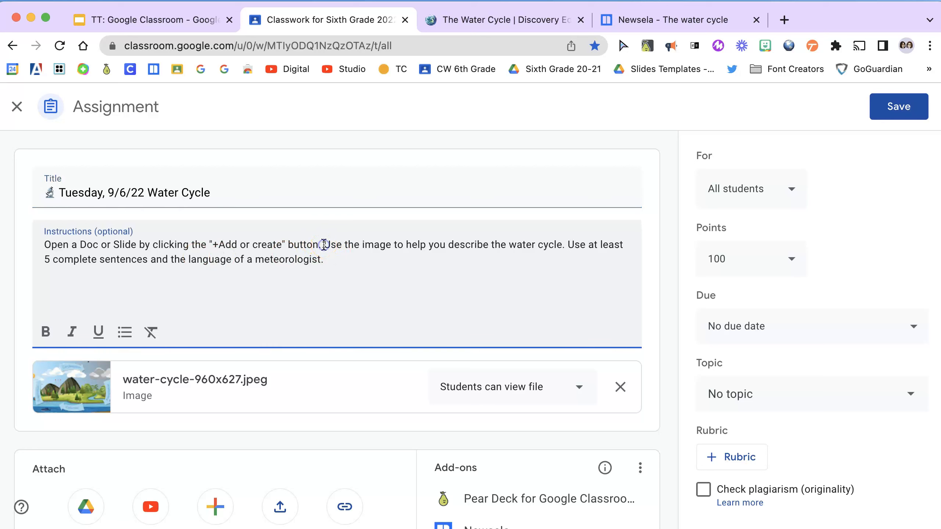
{"action": "key", "text": "Return"}
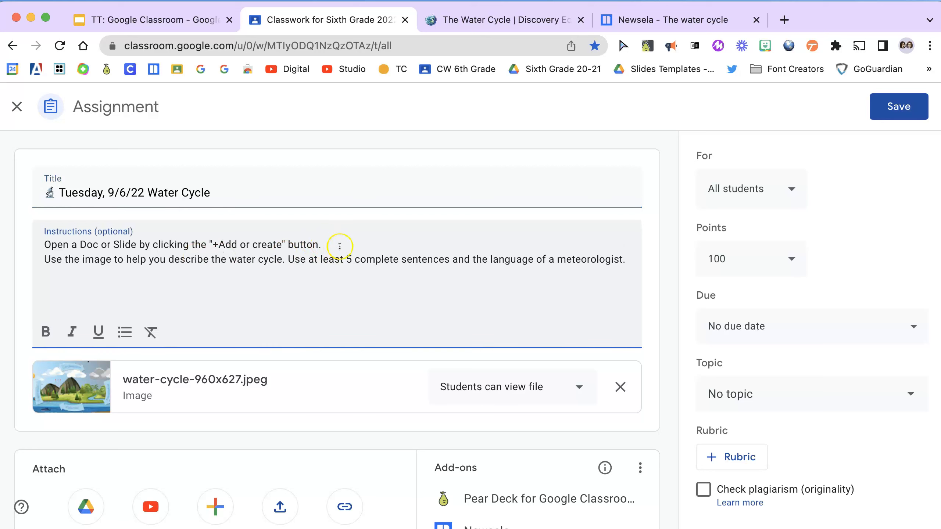
{"action": "left_click", "coordinate": [289, 260]}
{"action": "key", "text": "Return"}
Try formatting the three instruction lines as a bulleted list, and remove the bullets again
{"action": "left_click_drag", "start_coordinate": [382, 274], "coordinate": [39, 248]}
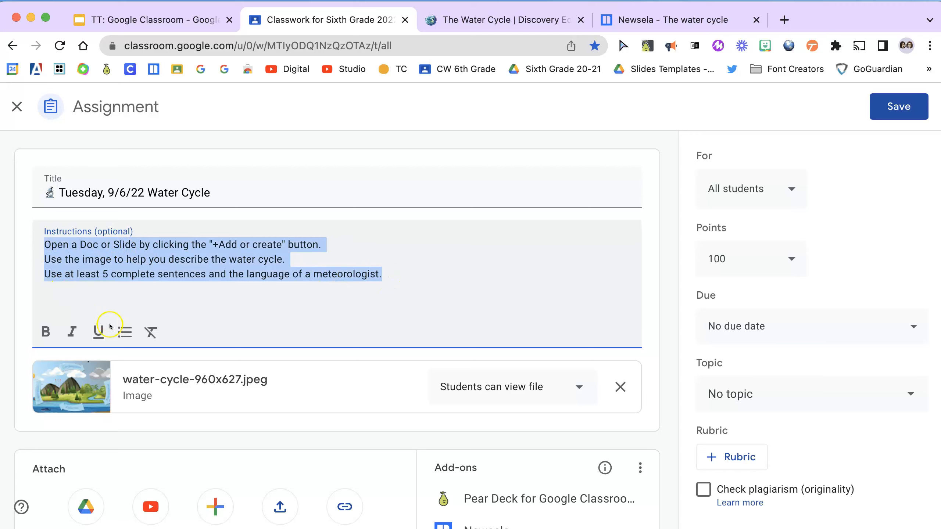
{"action": "left_click", "coordinate": [124, 332]}
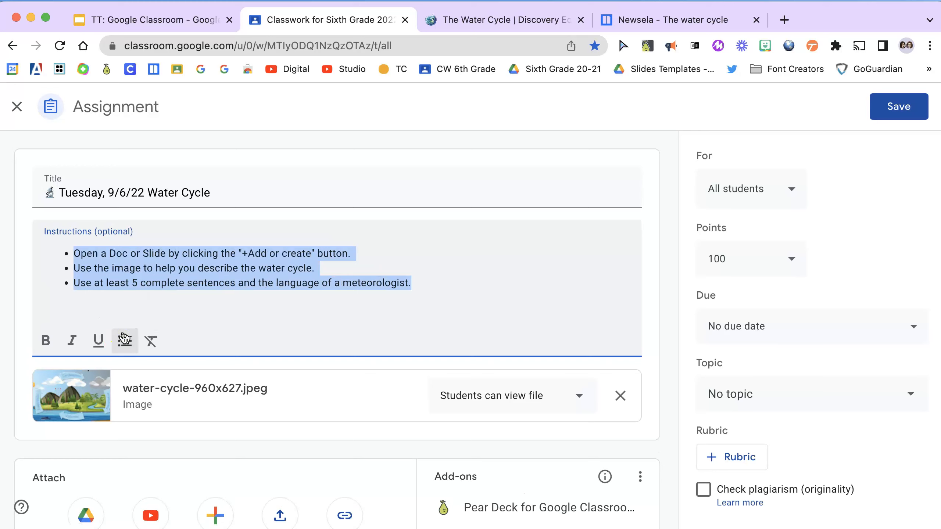
{"action": "left_click", "coordinate": [125, 338]}
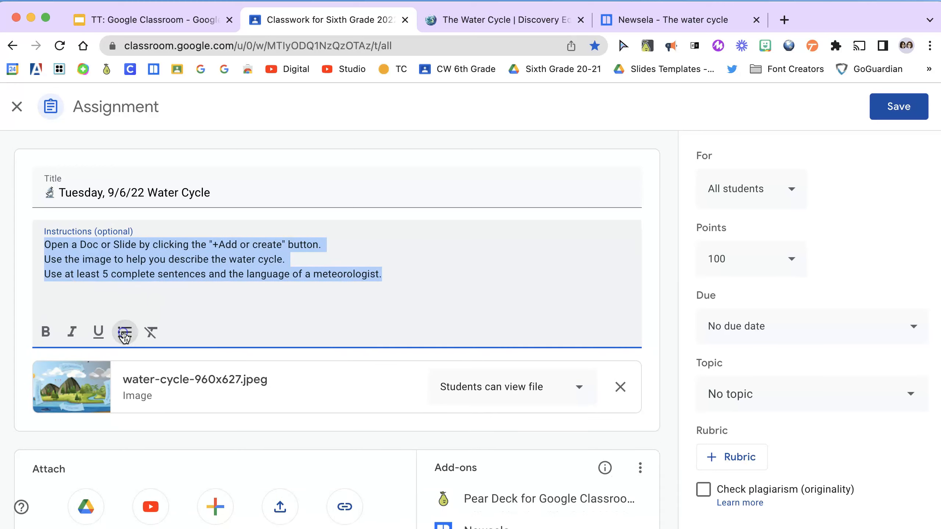
Insert the keycap 1 emoji before the instruction line "Open a Doc or Slide"
{"action": "left_click", "coordinate": [45, 245]}
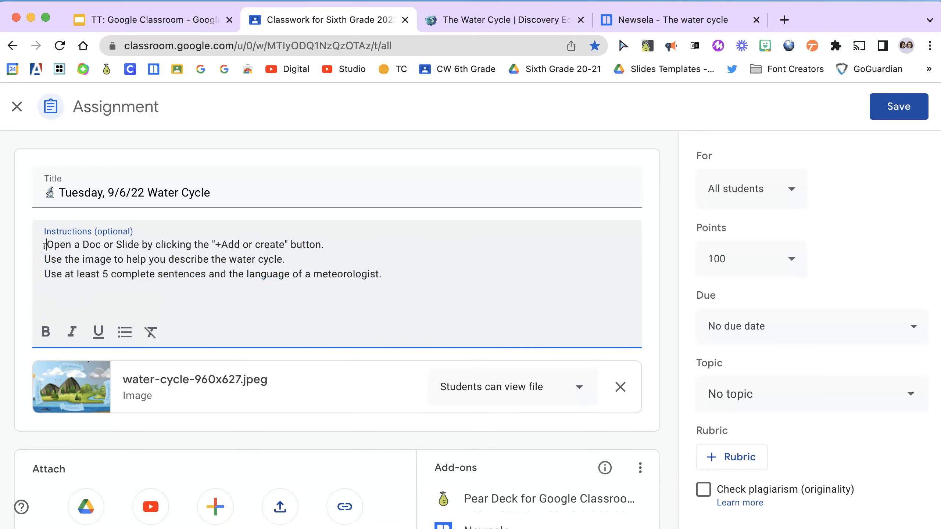
{"action": "right_click", "coordinate": [44, 246]}
{"action": "left_click", "coordinate": [44, 244]}
{"action": "left_click", "coordinate": [44, 244]}
{"action": "right_click", "coordinate": [45, 245]}
{"action": "left_click", "coordinate": [59, 253]}
{"action": "left_click", "coordinate": [20, 285]}
{"action": "type", "text": "one"}
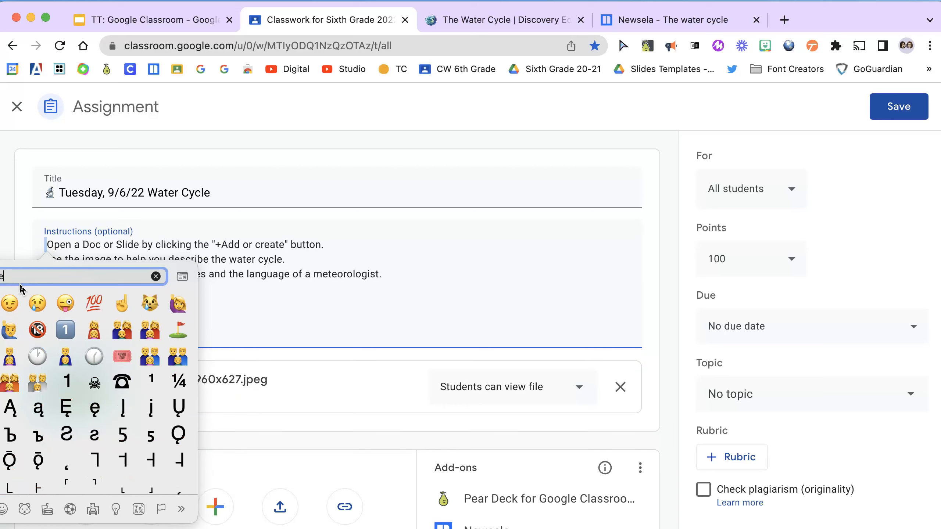
{"action": "left_click", "coordinate": [65, 329]}
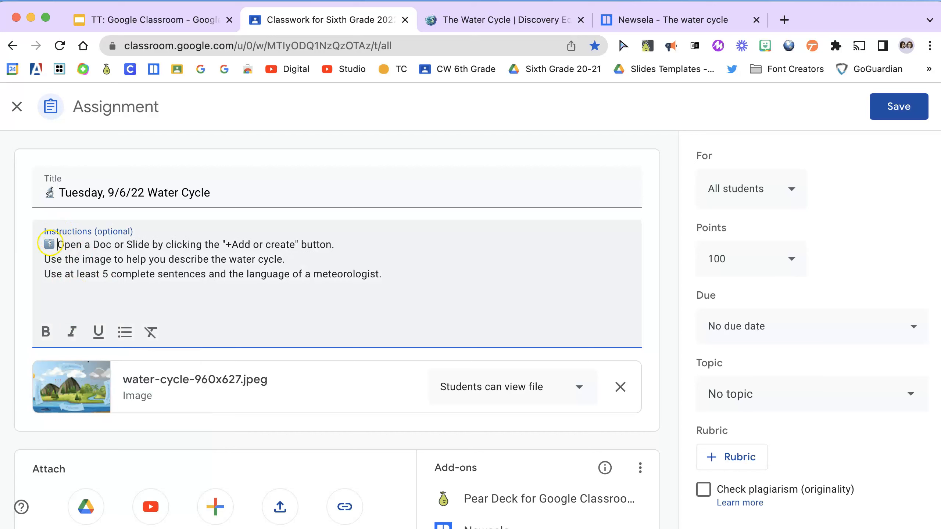
Insert the keycap 2 emoji before the instruction line "Use the image to help you describe the water cycle."
{"action": "left_click", "coordinate": [45, 258]}
{"action": "key", "text": "ctrl+super+space"}
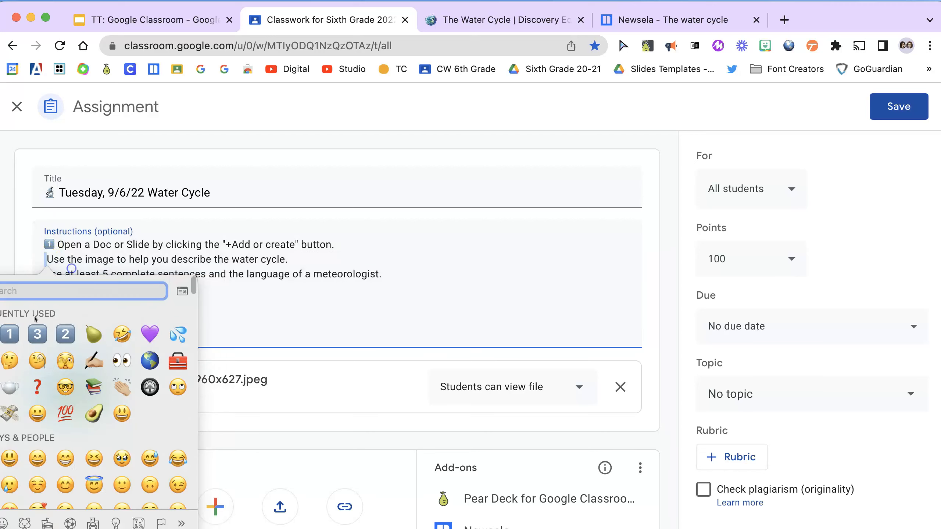
{"action": "left_click", "coordinate": [63, 323]}
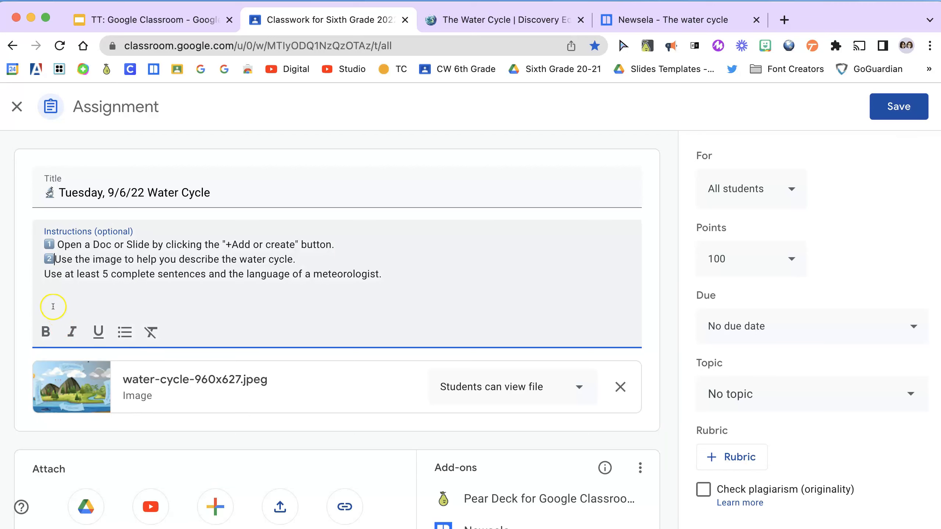
Insert the keycap 3 emoji before the instruction line "Use at least 5 complete sentences"
{"action": "left_click", "coordinate": [46, 269]}
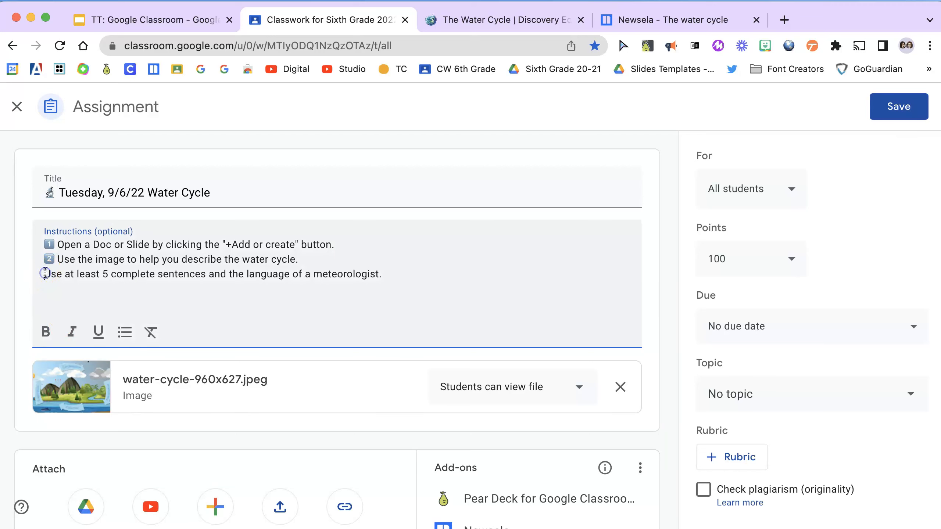
{"action": "left_click", "coordinate": [41, 273]}
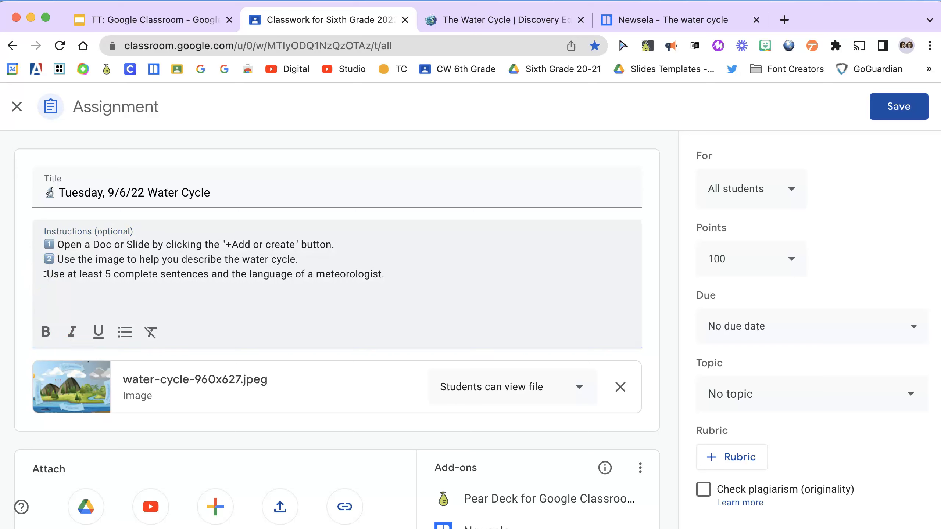
{"action": "left_click", "coordinate": [45, 273]}
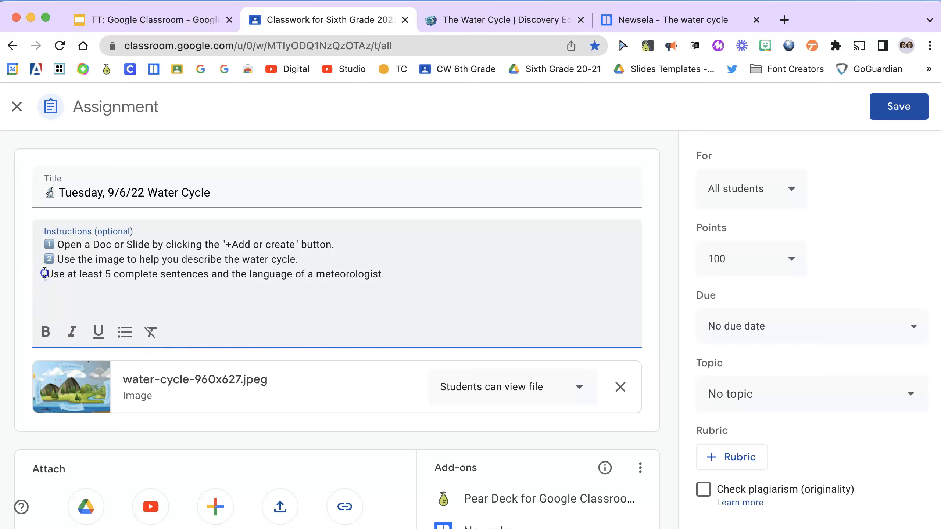
{"action": "right_click", "coordinate": [44, 273]}
{"action": "left_click", "coordinate": [61, 282]}
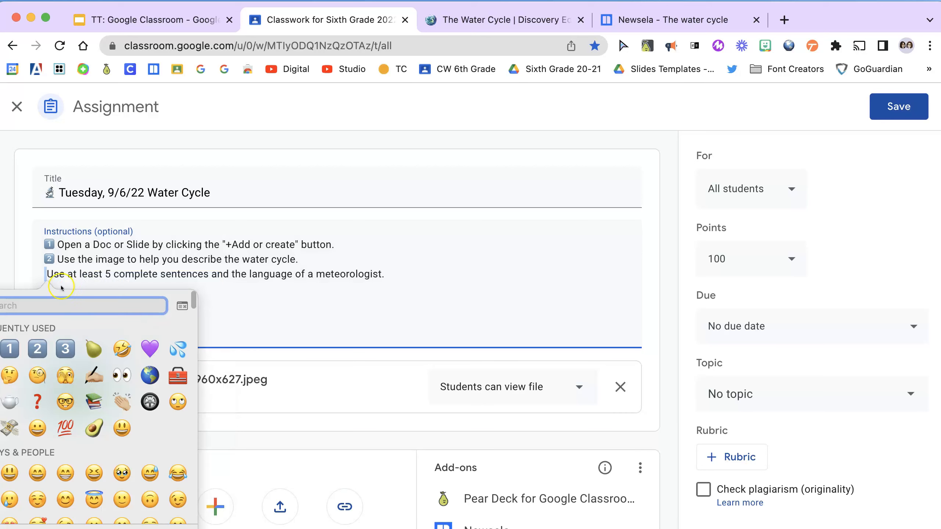
{"action": "left_click", "coordinate": [64, 350]}
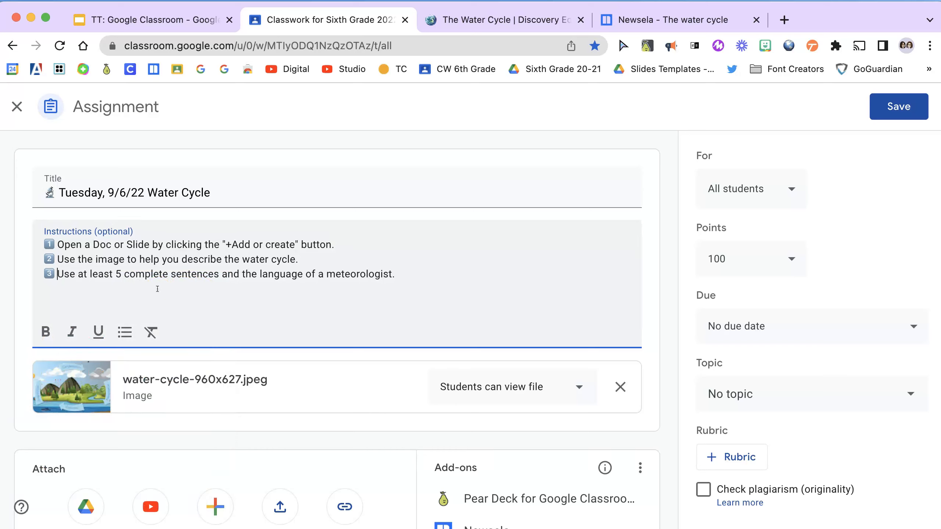
Switch to Newsela and copy the web address of the article "The water cycle"
{"action": "scroll", "coordinate": [296, 370], "scroll_direction": "down", "scroll_amount": 1}
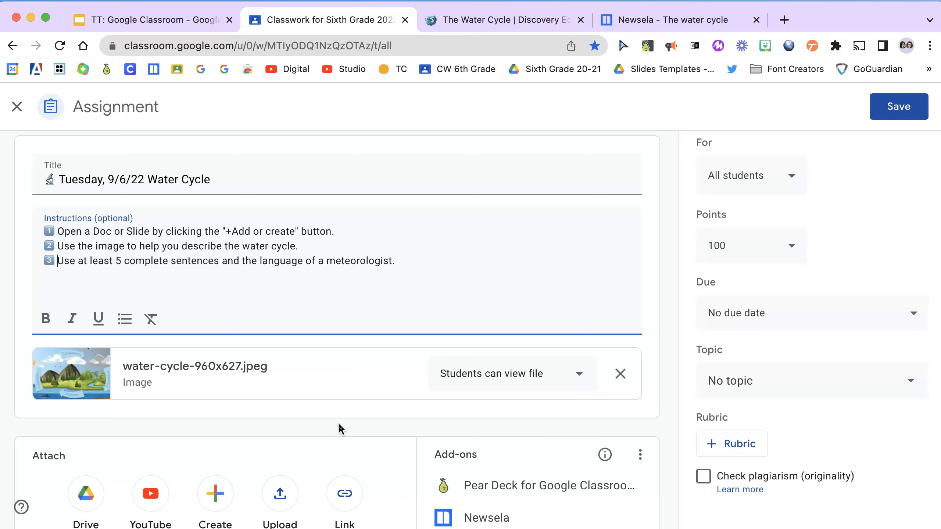
{"action": "scroll", "coordinate": [338, 418], "scroll_direction": "down", "scroll_amount": 2}
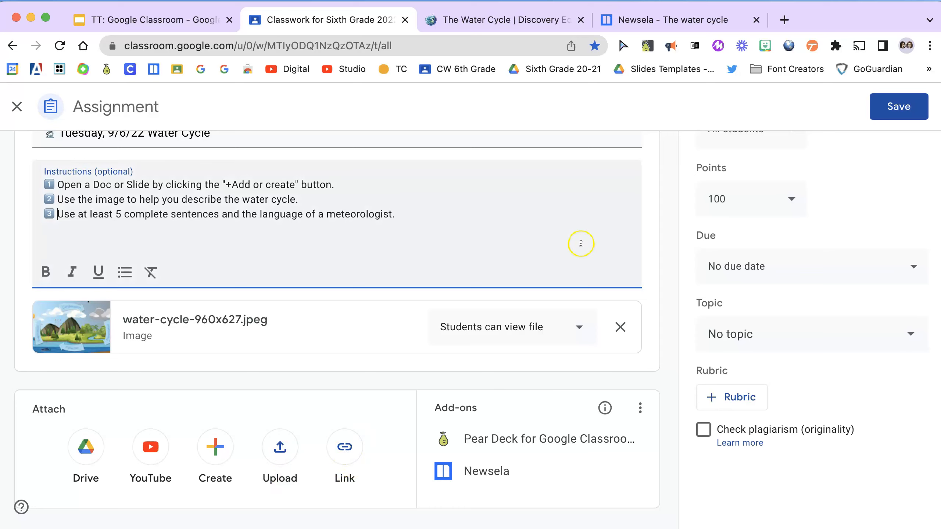
{"action": "left_click", "coordinate": [680, 22]}
{"action": "left_click", "coordinate": [615, 290]}
{"action": "scroll", "coordinate": [618, 291], "scroll_direction": "down", "scroll_amount": 3}
{"action": "scroll", "coordinate": [619, 295], "scroll_direction": "up", "scroll_amount": 3}
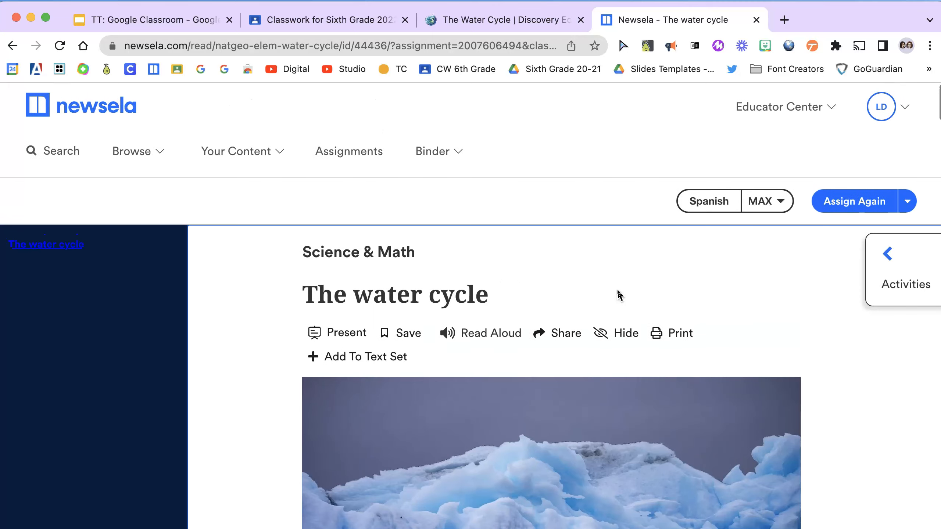
{"action": "left_click", "coordinate": [265, 40]}
{"action": "left_click", "coordinate": [238, 44]}
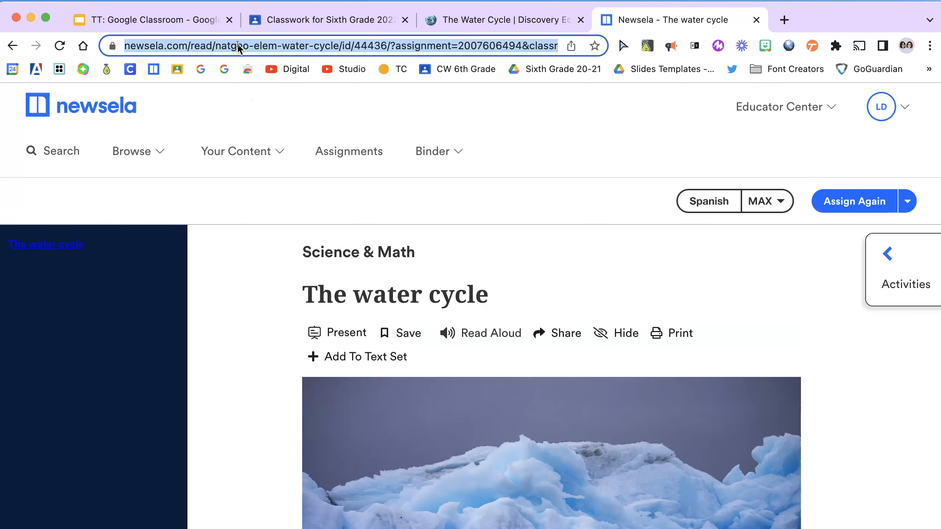
Return to the Water Cycle assignment in Google Classroom and attach the copied Newsela article address as a link
{"action": "left_click", "coordinate": [285, 20]}
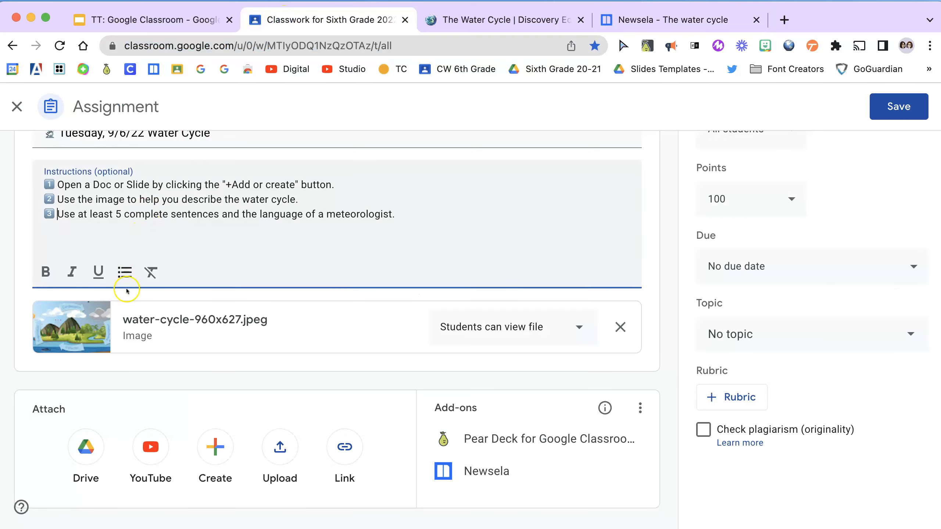
{"action": "left_click", "coordinate": [338, 450]}
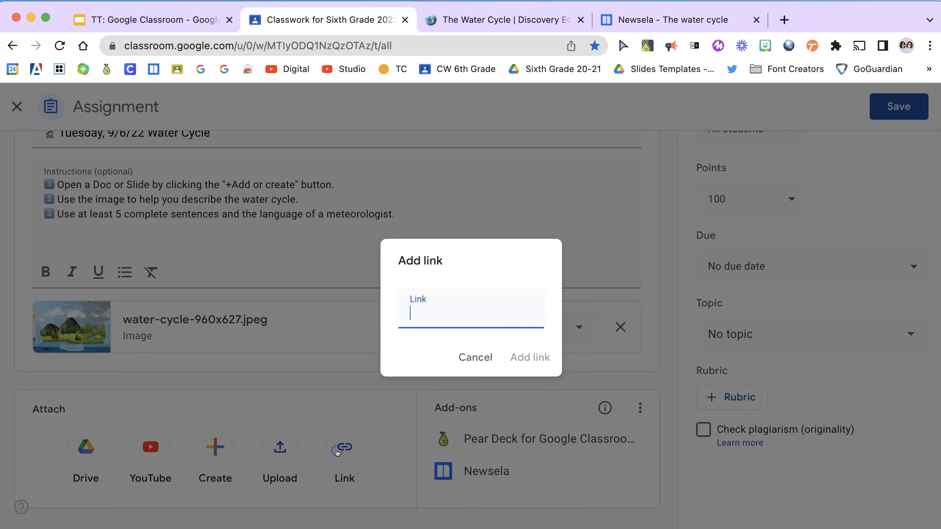
{"action": "key", "text": "super+v"}
{"action": "left_click", "coordinate": [530, 358]}
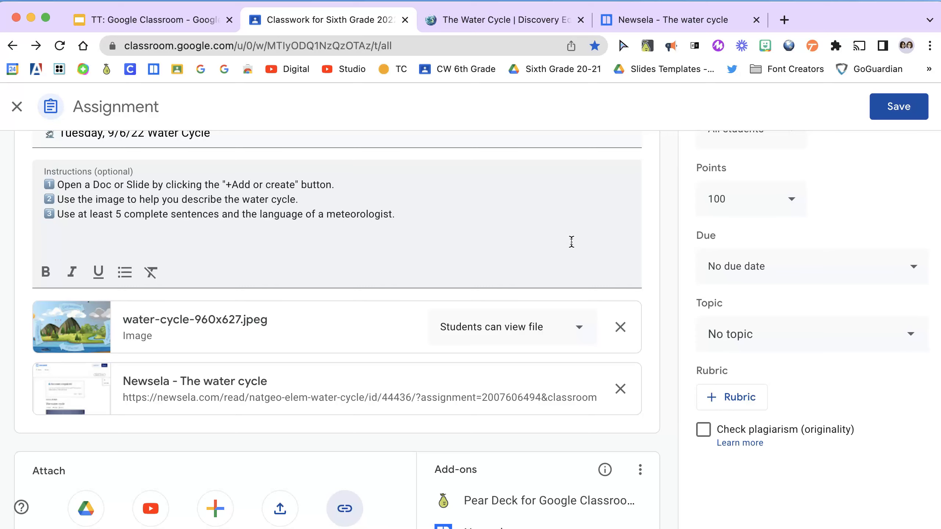
{"action": "left_click", "coordinate": [651, 21]}
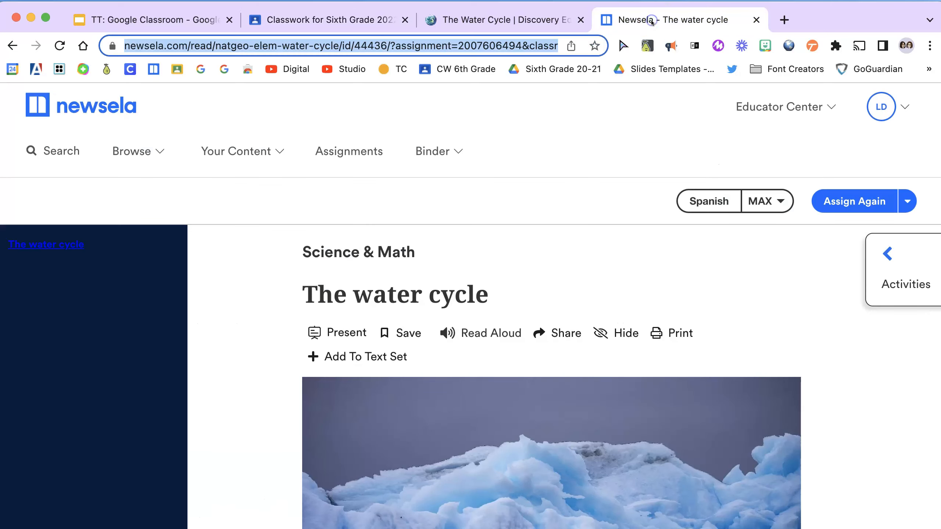
{"action": "scroll", "coordinate": [283, 395], "scroll_direction": "down", "scroll_amount": 10}
{"action": "scroll", "coordinate": [283, 399], "scroll_direction": "up", "scroll_amount": 7}
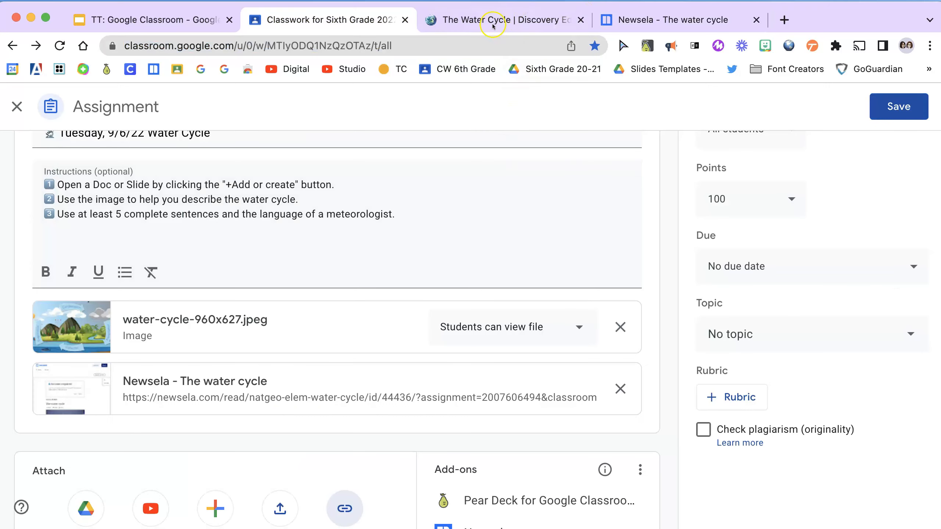
Switch to Discovery Education and copy the link of the video "The Water Cycle"
{"action": "left_click", "coordinate": [484, 22]}
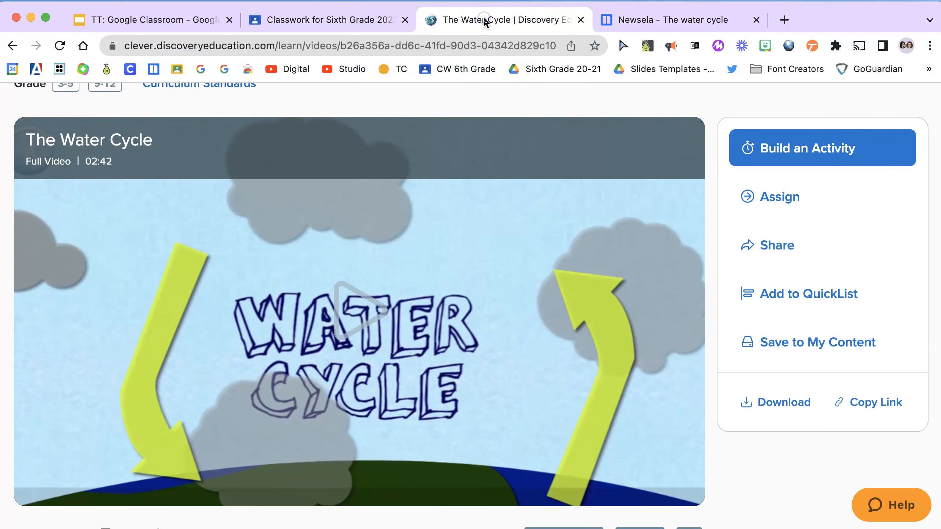
{"action": "scroll", "coordinate": [485, 328], "scroll_direction": "down", "scroll_amount": 3}
{"action": "scroll", "coordinate": [486, 332], "scroll_direction": "up", "scroll_amount": 2}
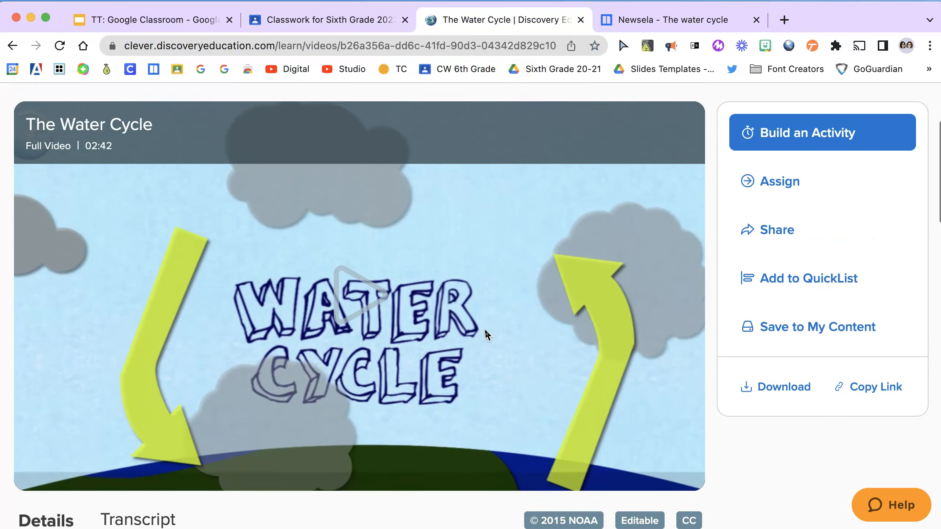
{"action": "scroll", "coordinate": [485, 332], "scroll_direction": "up", "scroll_amount": 5}
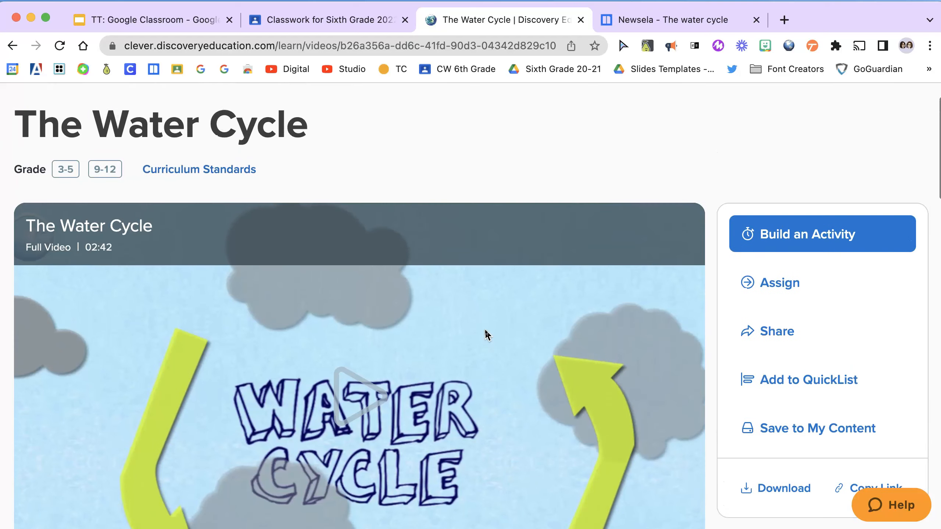
{"action": "scroll", "coordinate": [485, 331], "scroll_direction": "down", "scroll_amount": 5}
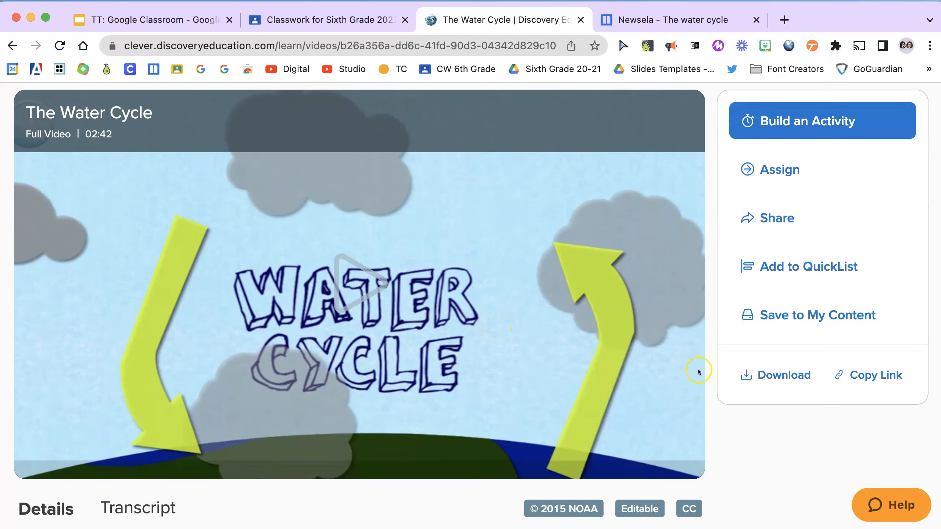
{"action": "left_click", "coordinate": [874, 379]}
Return to the Google Classroom assignment and attach the copied Discovery Education video address as a link
{"action": "left_click", "coordinate": [323, 20]}
{"action": "scroll", "coordinate": [472, 408], "scroll_direction": "down", "scroll_amount": 2}
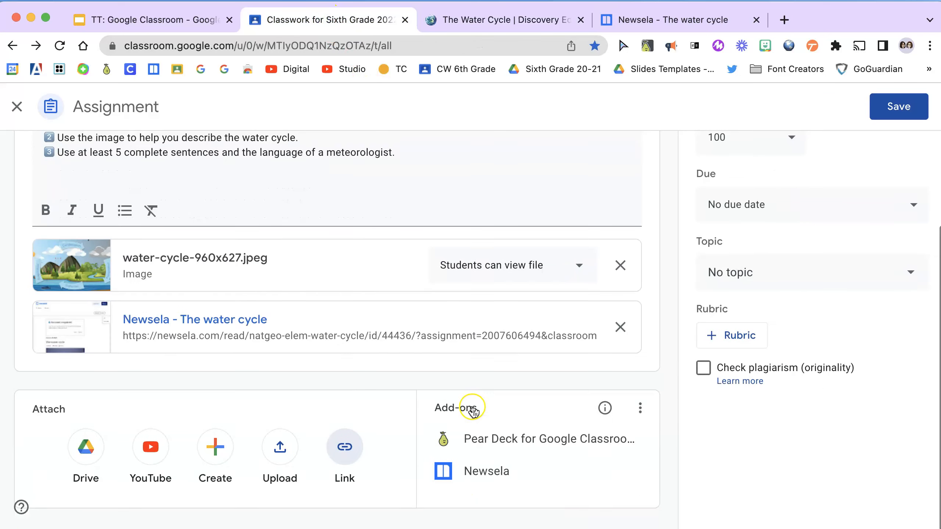
{"action": "left_click", "coordinate": [344, 447]}
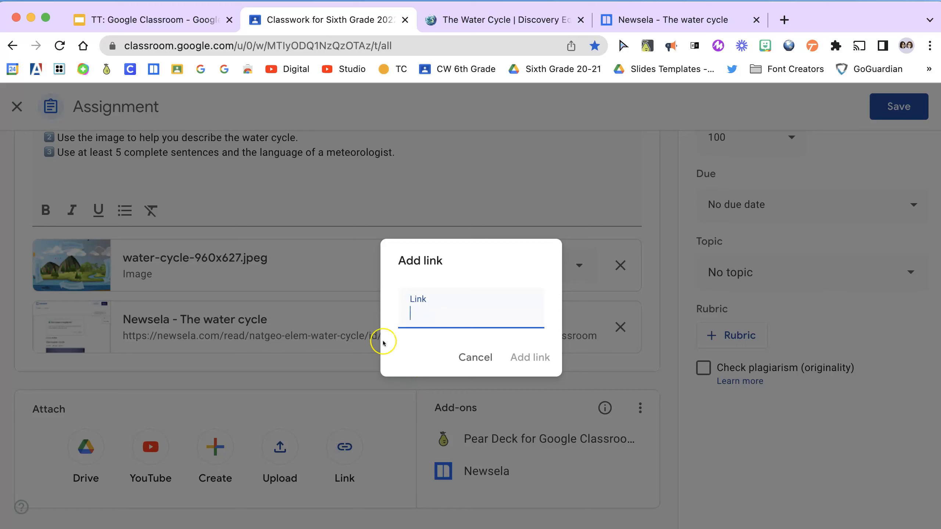
{"action": "right_click", "coordinate": [412, 315]}
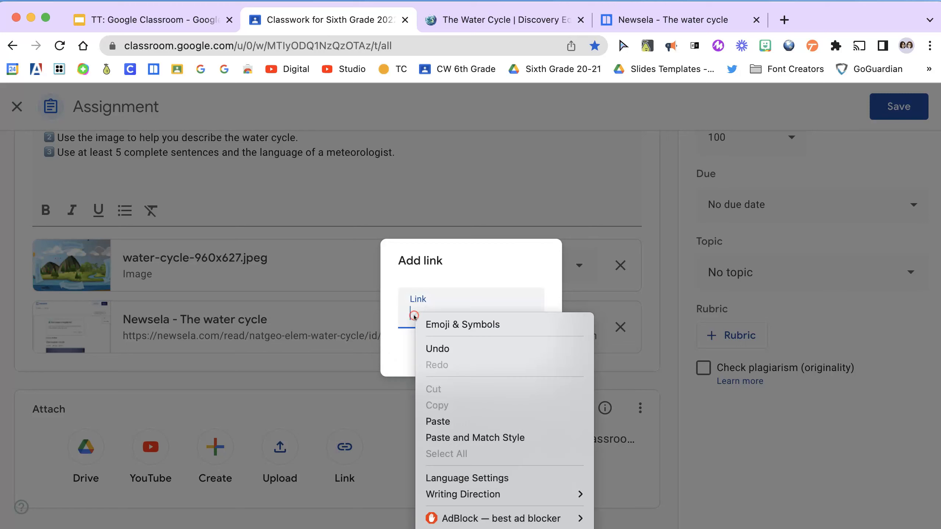
{"action": "left_click", "coordinate": [462, 421]}
{"action": "left_click", "coordinate": [530, 358]}
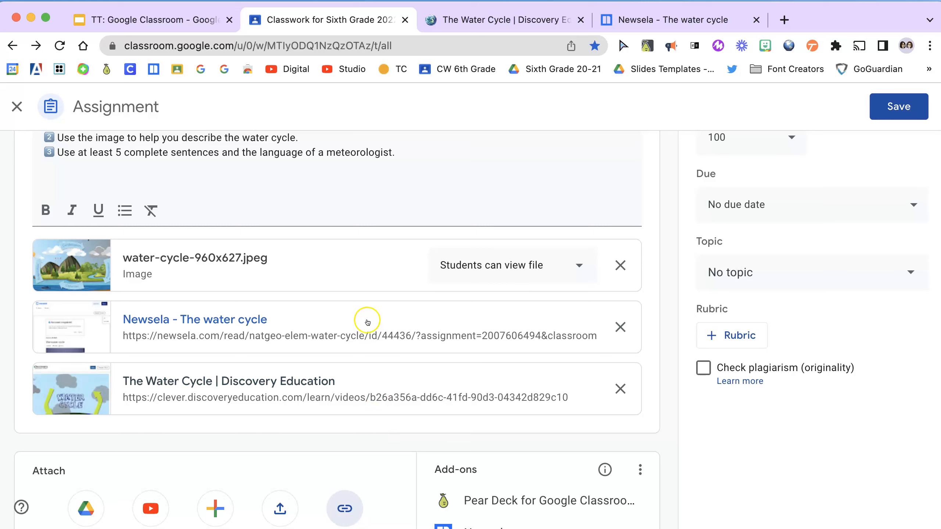
Set the assignment's points to 40
{"action": "scroll", "coordinate": [331, 315], "scroll_direction": "up", "scroll_amount": 2}
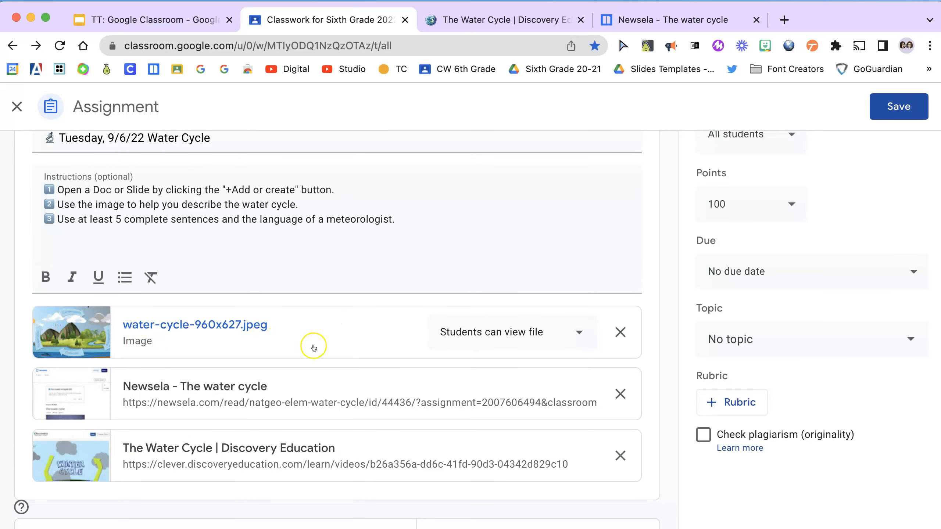
{"action": "scroll", "coordinate": [317, 350], "scroll_direction": "up", "scroll_amount": 2}
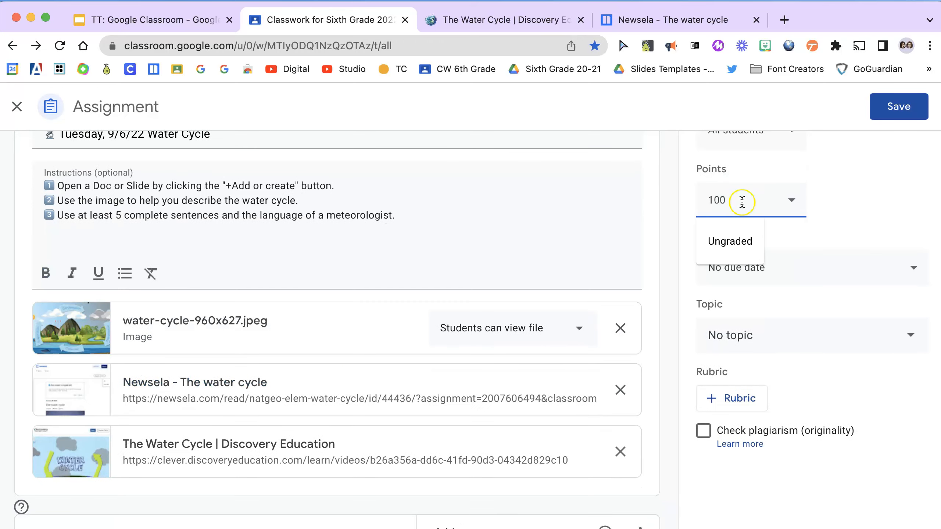
{"action": "left_click", "coordinate": [846, 203]}
{"action": "scroll", "coordinate": [846, 204], "scroll_direction": "up", "scroll_amount": 2}
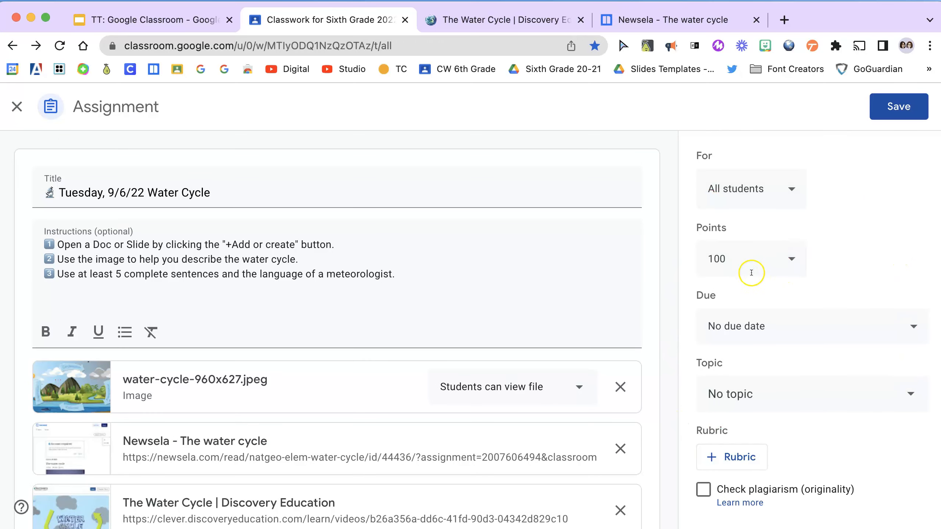
{"action": "left_click", "coordinate": [750, 257]}
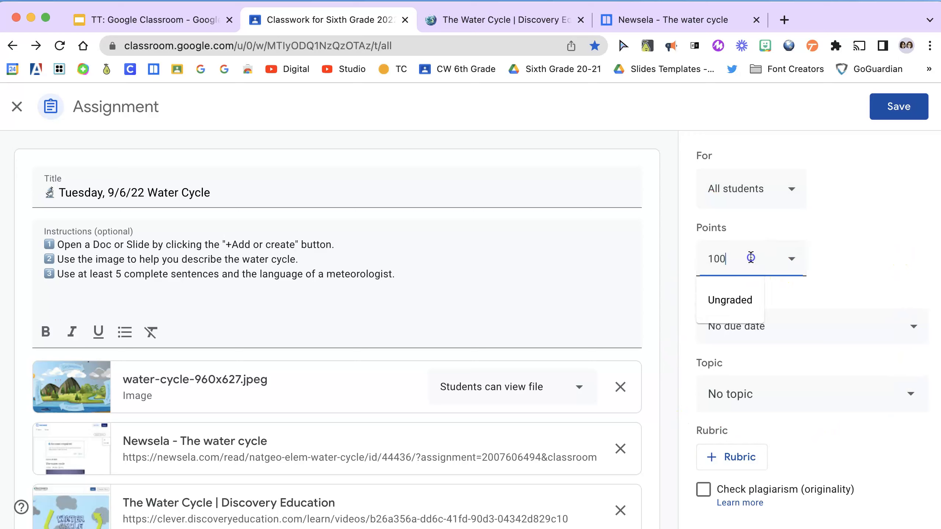
{"action": "key", "text": "BackSpace"}
{"action": "key", "text": "BackSpace"}
{"action": "key", "text": "BackSpace"}
{"action": "left_click", "coordinate": [903, 236]}
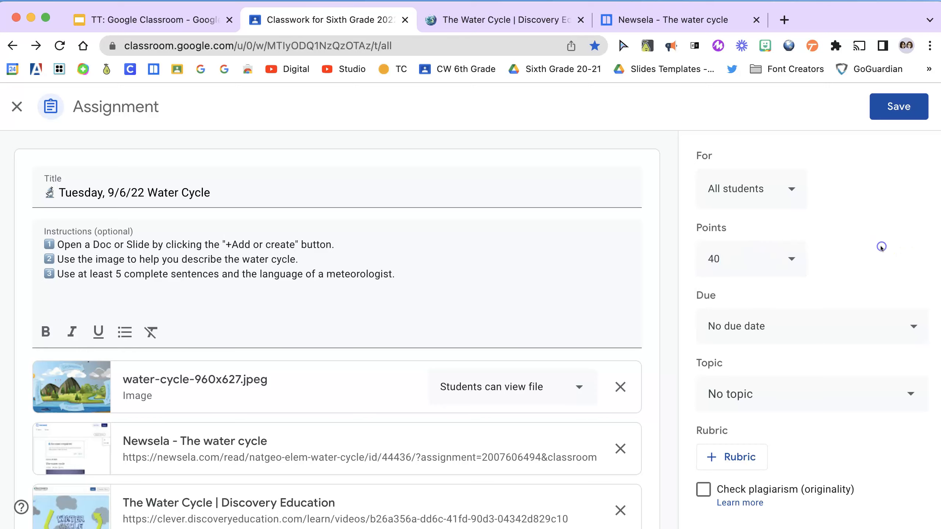
Set the assignment's due date to Sep 16, 2022 and the due time to 3:00 PM
{"action": "scroll", "coordinate": [882, 248], "scroll_direction": "down", "scroll_amount": 3}
{"action": "left_click", "coordinate": [872, 252]}
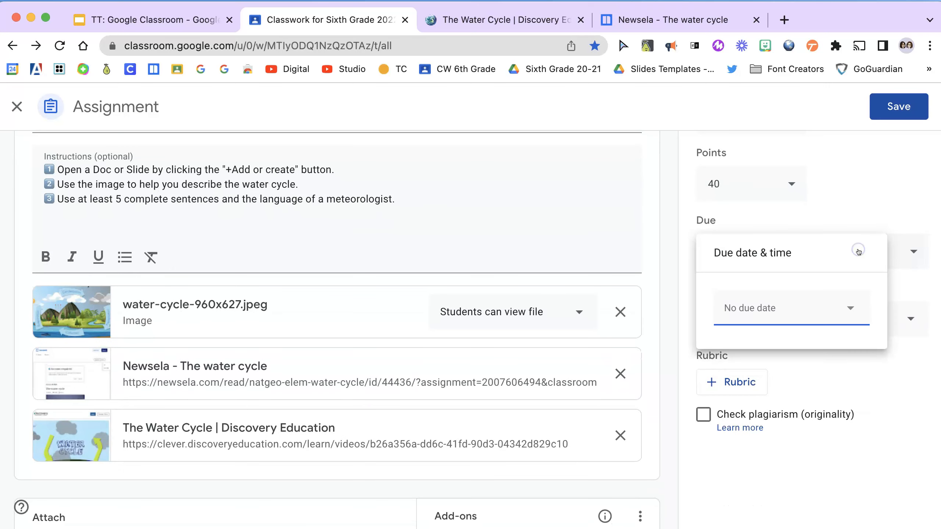
{"action": "left_click", "coordinate": [790, 304]}
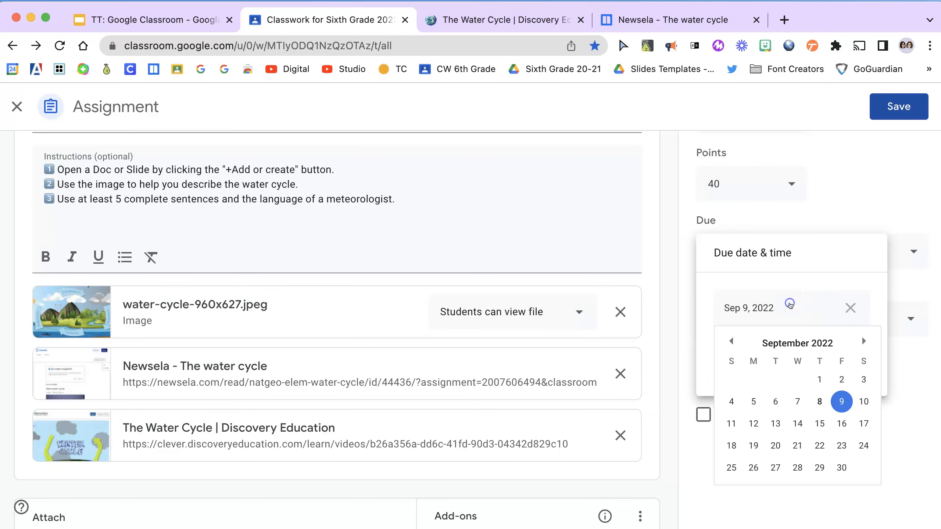
{"action": "left_click", "coordinate": [841, 423]}
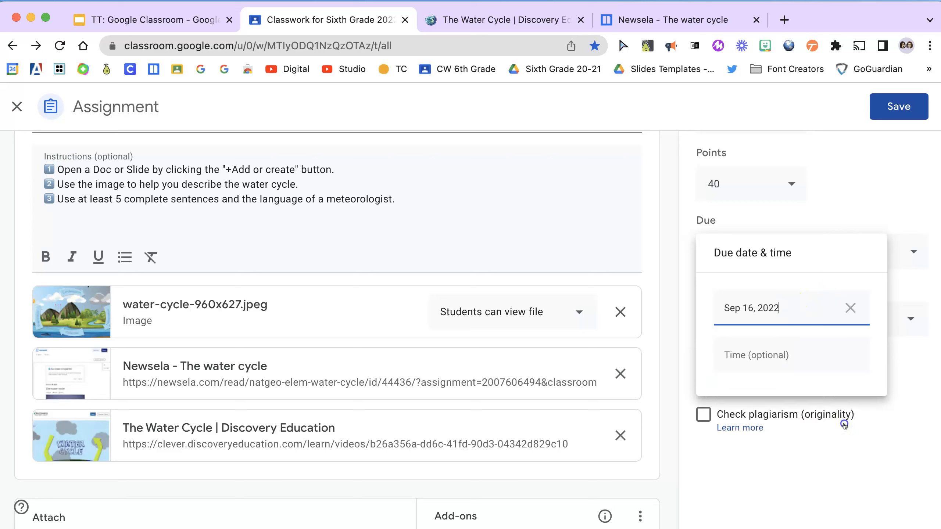
{"action": "left_click", "coordinate": [797, 357]}
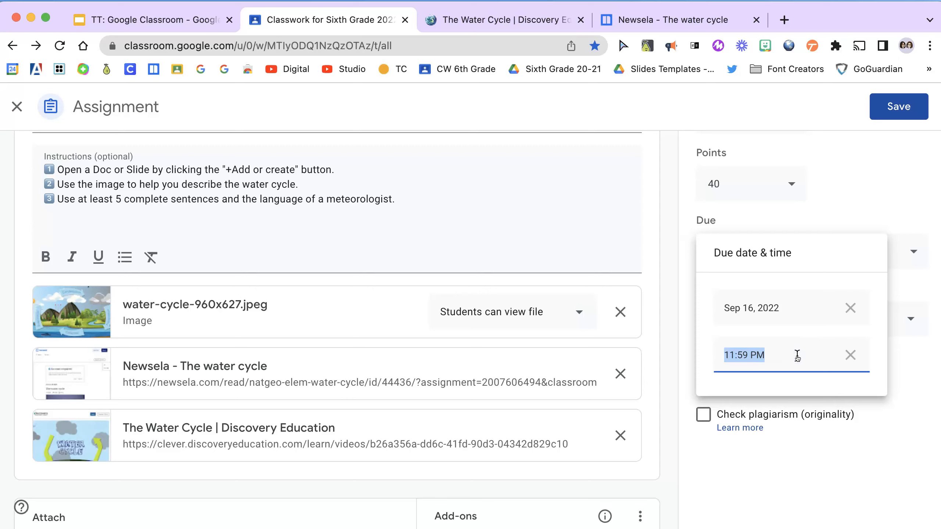
{"action": "type", "text": "3 pm"}
{"action": "left_click", "coordinate": [817, 372]}
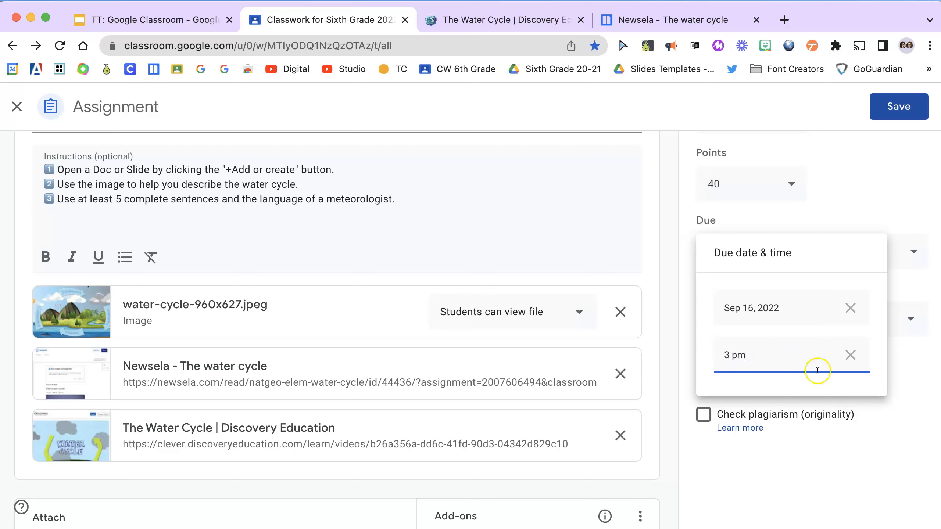
{"action": "left_click", "coordinate": [849, 376]}
{"action": "left_click", "coordinate": [921, 387]}
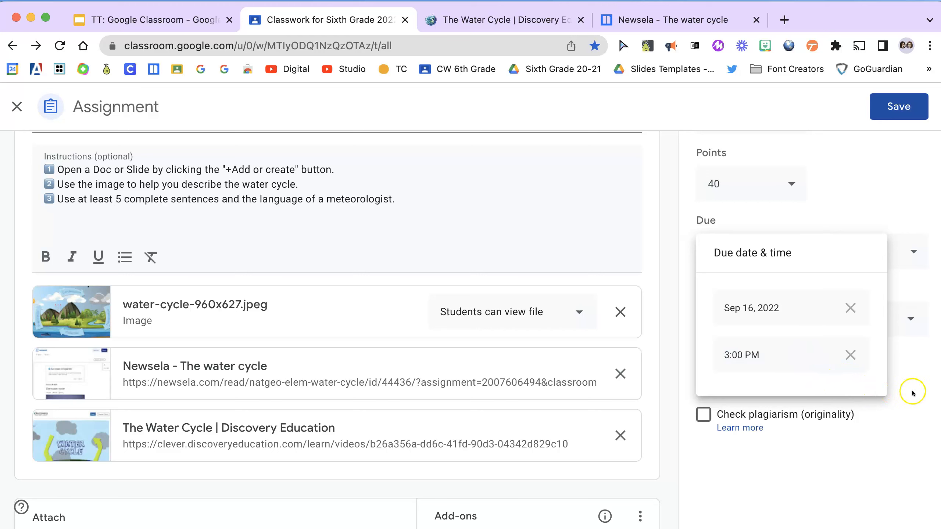
Create a new topic for the assignment named "Week 3️⃣ 9/6/22-9/9/22", using the keycap 3 emoji for the number
{"action": "left_click", "coordinate": [908, 319]}
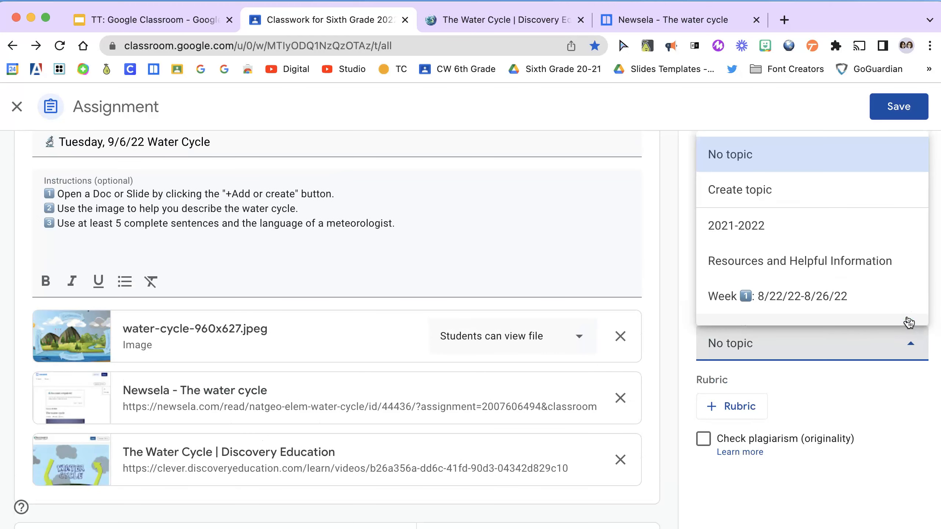
{"action": "scroll", "coordinate": [861, 245], "scroll_direction": "down", "scroll_amount": 1}
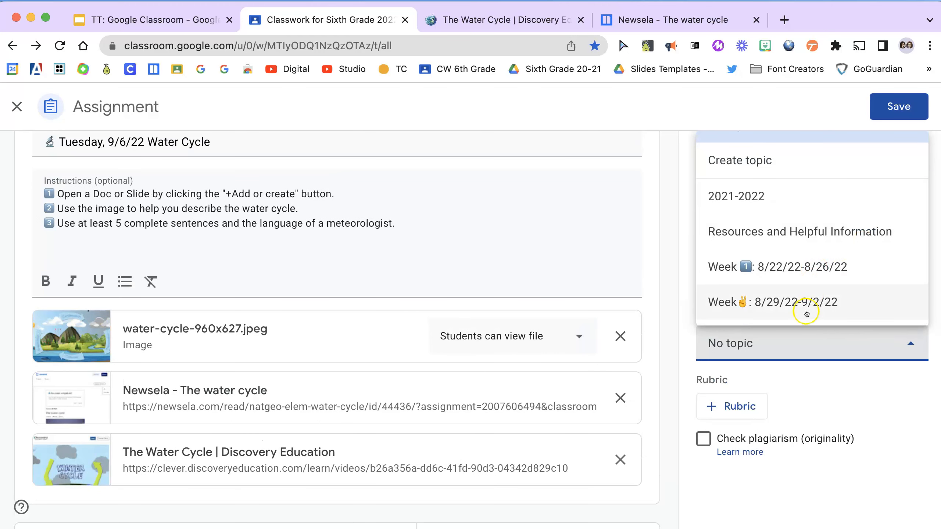
{"action": "scroll", "coordinate": [850, 273], "scroll_direction": "up", "scroll_amount": 1}
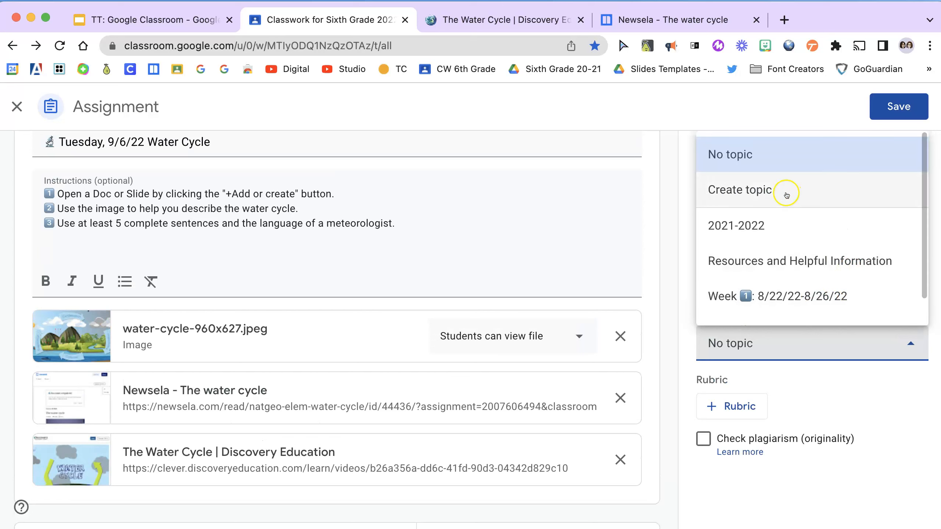
{"action": "left_click", "coordinate": [770, 189]}
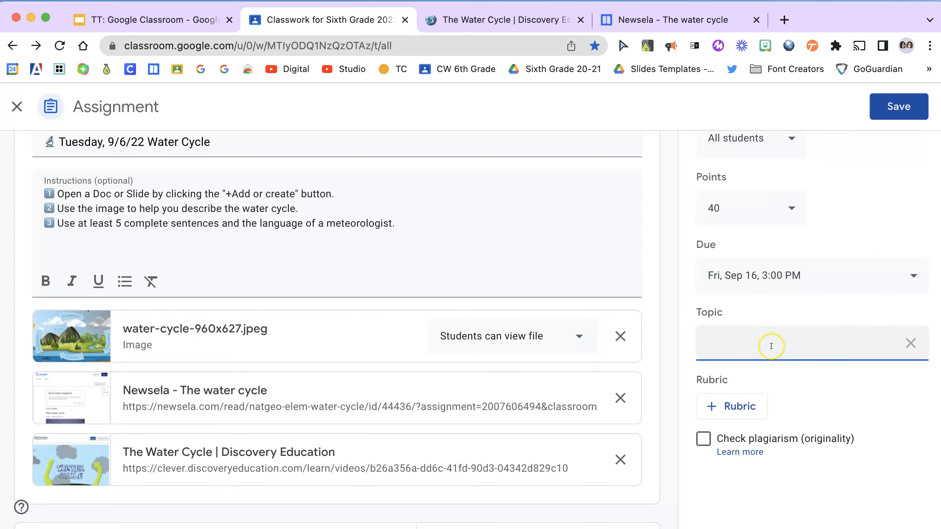
{"action": "type", "text": "Week"}
{"action": "right_click", "coordinate": [744, 345]}
{"action": "left_click", "coordinate": [794, 280]}
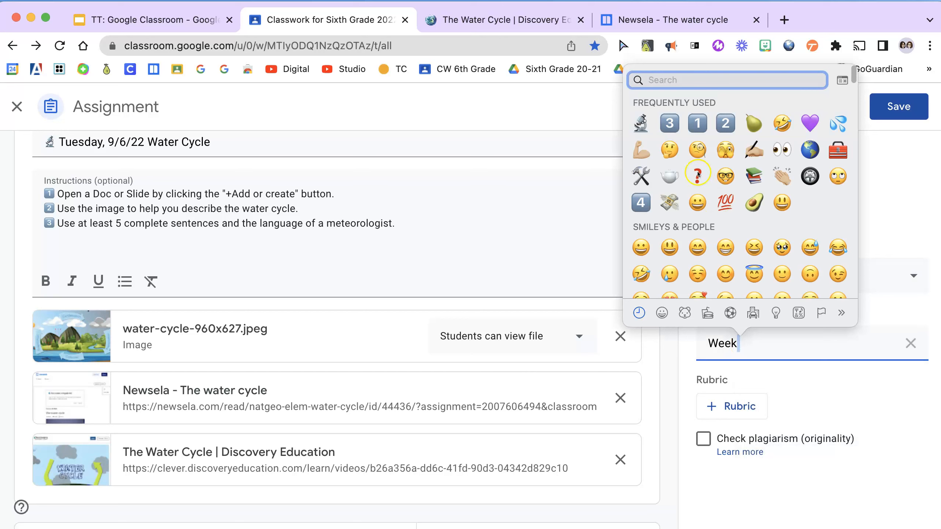
{"action": "left_click", "coordinate": [669, 123]}
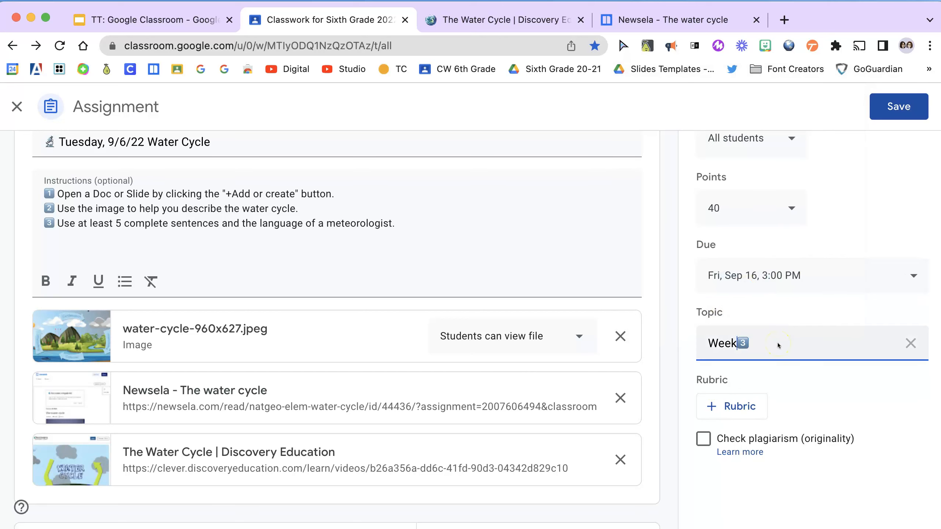
{"action": "left_click", "coordinate": [774, 347]}
{"action": "type", "text": "9/6/22-9"}
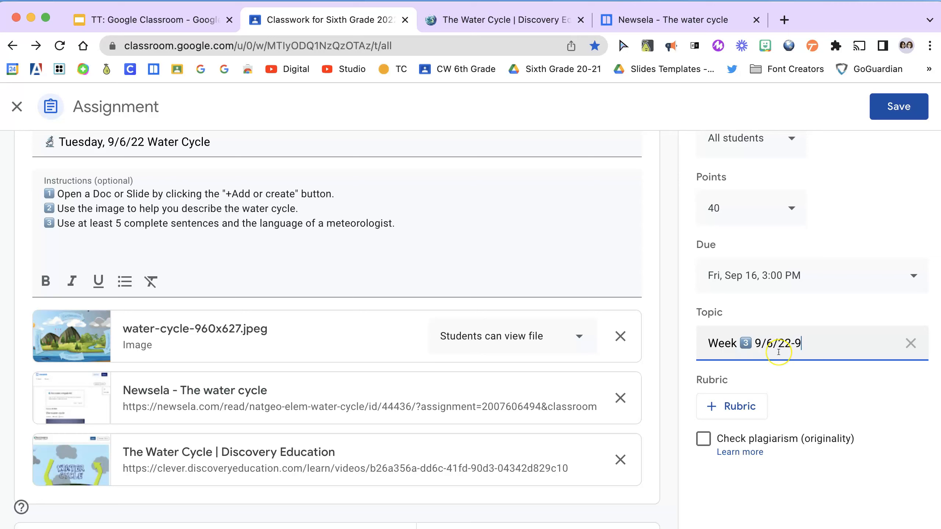
{"action": "type", "text": "/9/22"}
{"action": "left_click", "coordinate": [809, 384]}
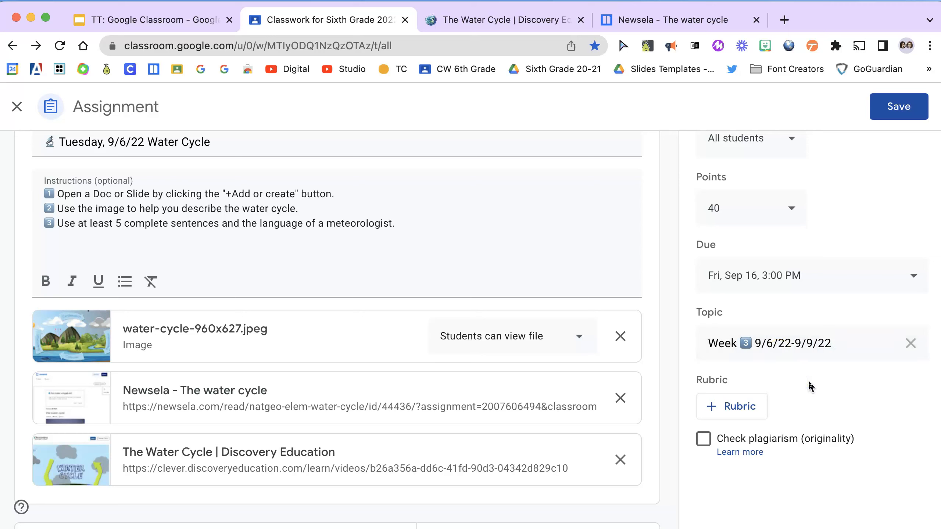
Save the edited assignment and check its instructions and attachments in the classwork list
{"action": "scroll", "coordinate": [810, 386], "scroll_direction": "up", "scroll_amount": 3}
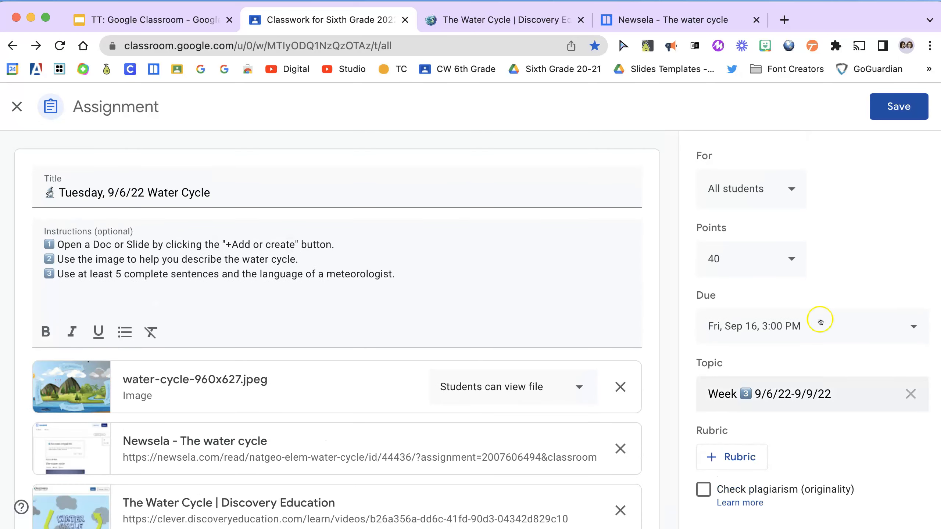
{"action": "left_click", "coordinate": [898, 106]}
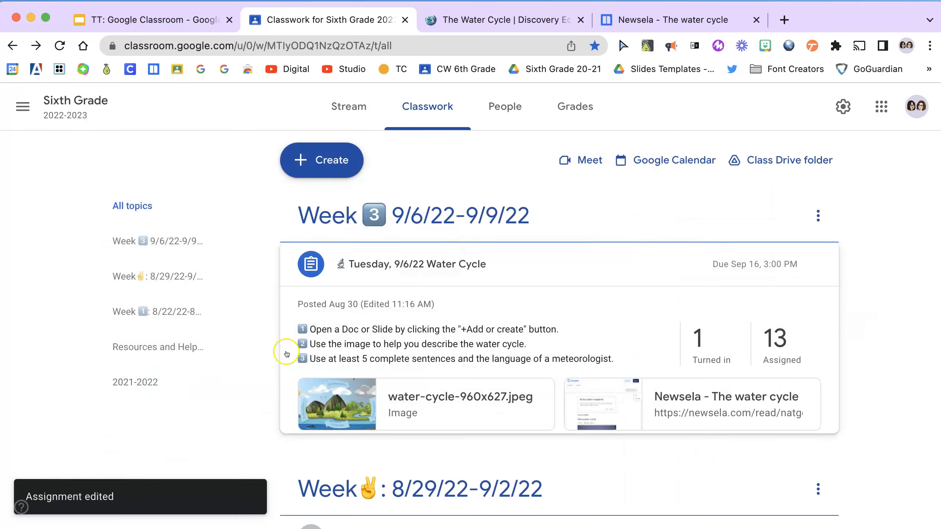
{"action": "scroll", "coordinate": [498, 351], "scroll_direction": "down", "scroll_amount": 1}
{"action": "scroll", "coordinate": [498, 351], "scroll_direction": "up", "scroll_amount": 1}
{"action": "scroll", "coordinate": [523, 301], "scroll_direction": "down", "scroll_amount": 1}
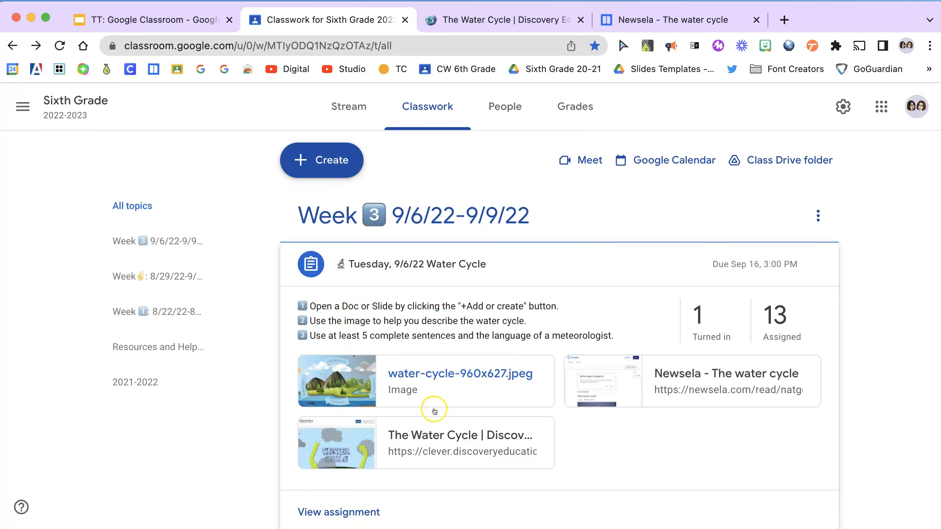
Show only the classwork under the topic "Week 3️⃣ 9/6/22-9/9/22" and review the Water Cycle assignment there
{"action": "scroll", "coordinate": [734, 411], "scroll_direction": "down", "scroll_amount": 2}
{"action": "scroll", "coordinate": [733, 411], "scroll_direction": "up", "scroll_amount": 2}
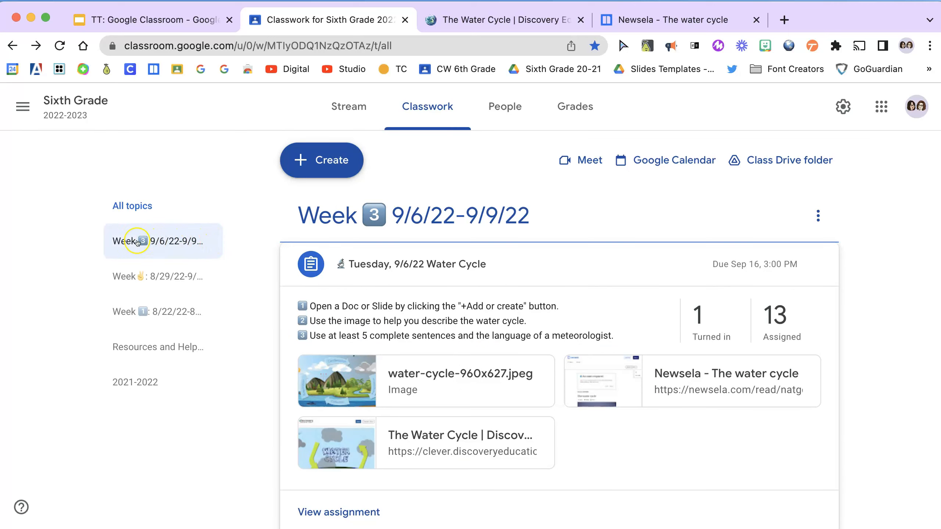
{"action": "left_click", "coordinate": [125, 246]}
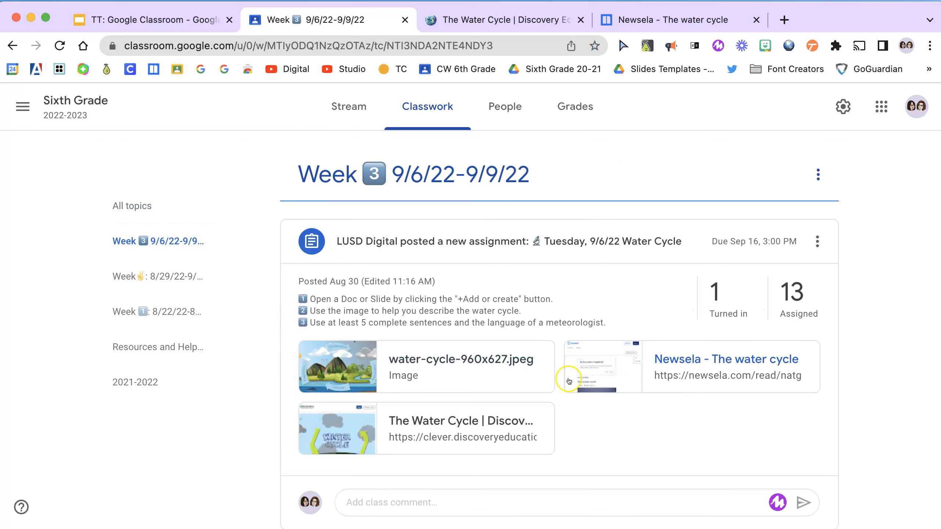
{"action": "scroll", "coordinate": [567, 379], "scroll_direction": "down", "scroll_amount": 1}
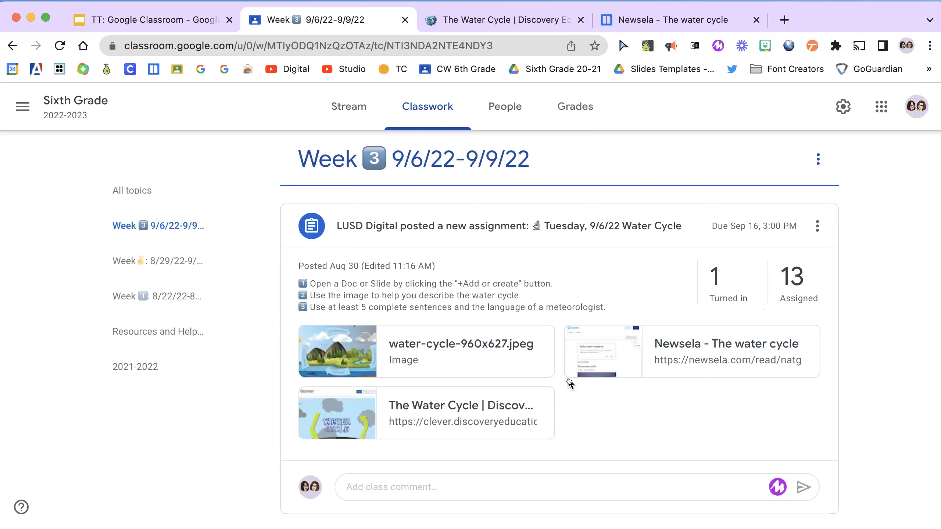